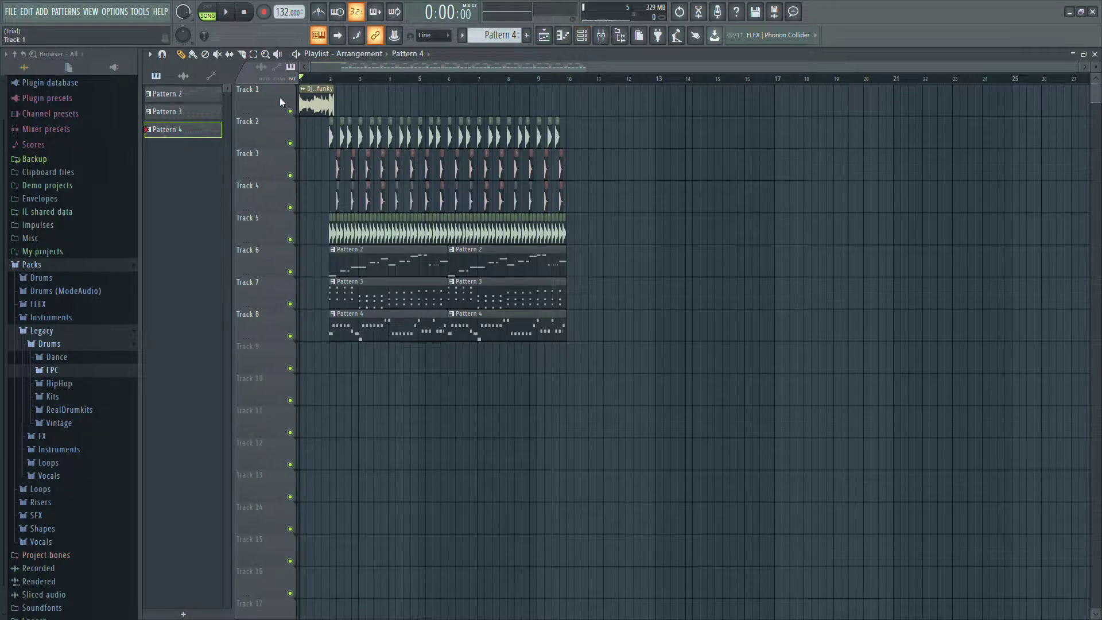
click(317, 103)
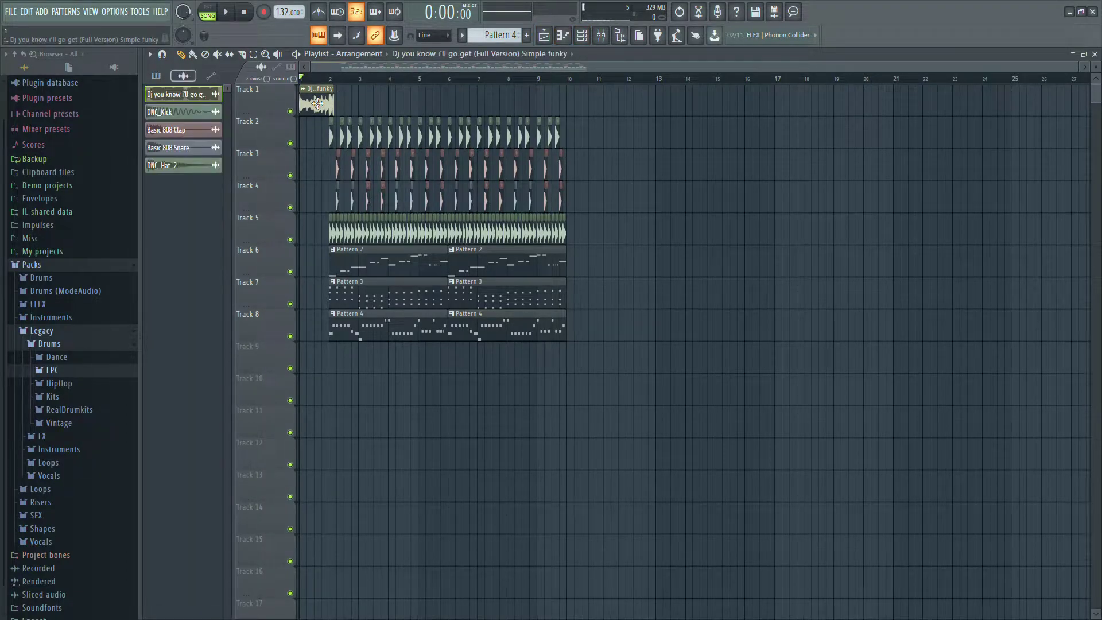
click(567, 37)
click(549, 36)
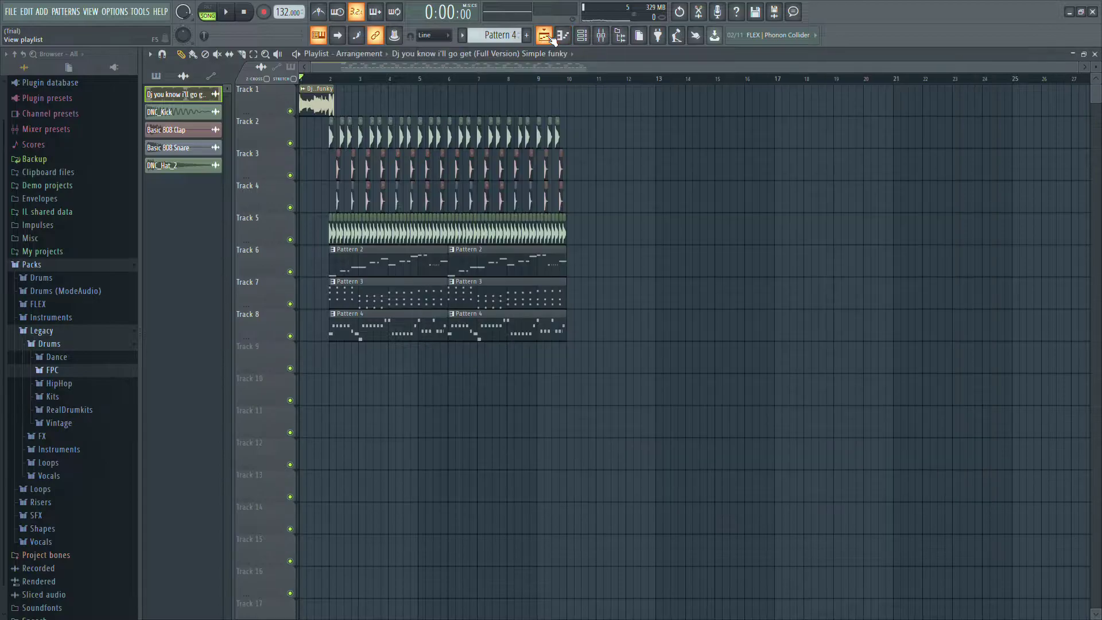
click(549, 35)
click(551, 38)
click(576, 36)
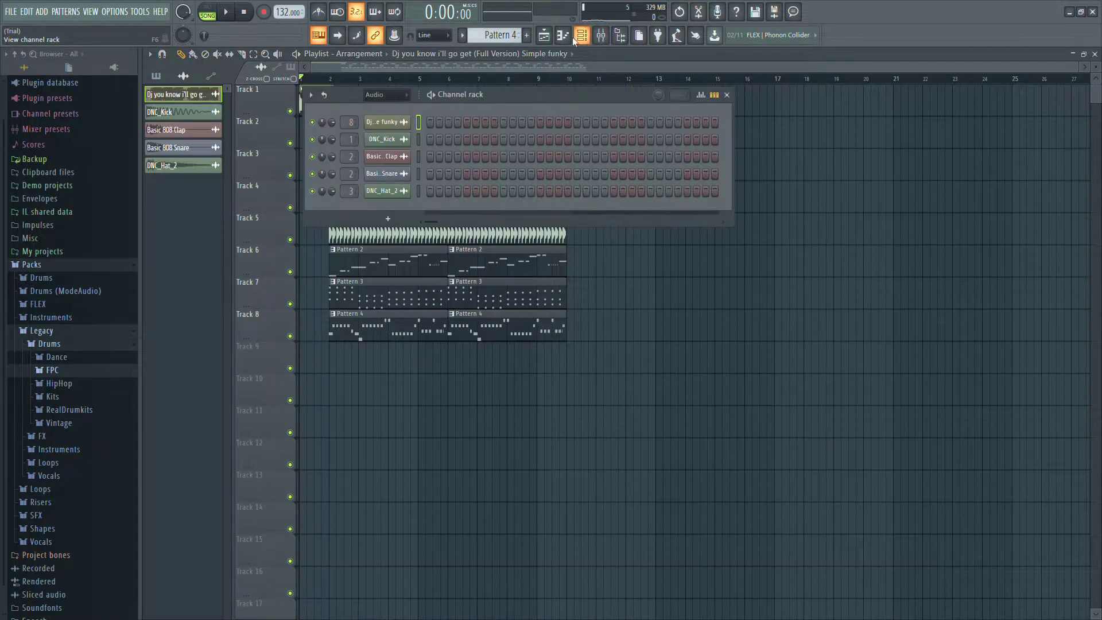
click(432, 121)
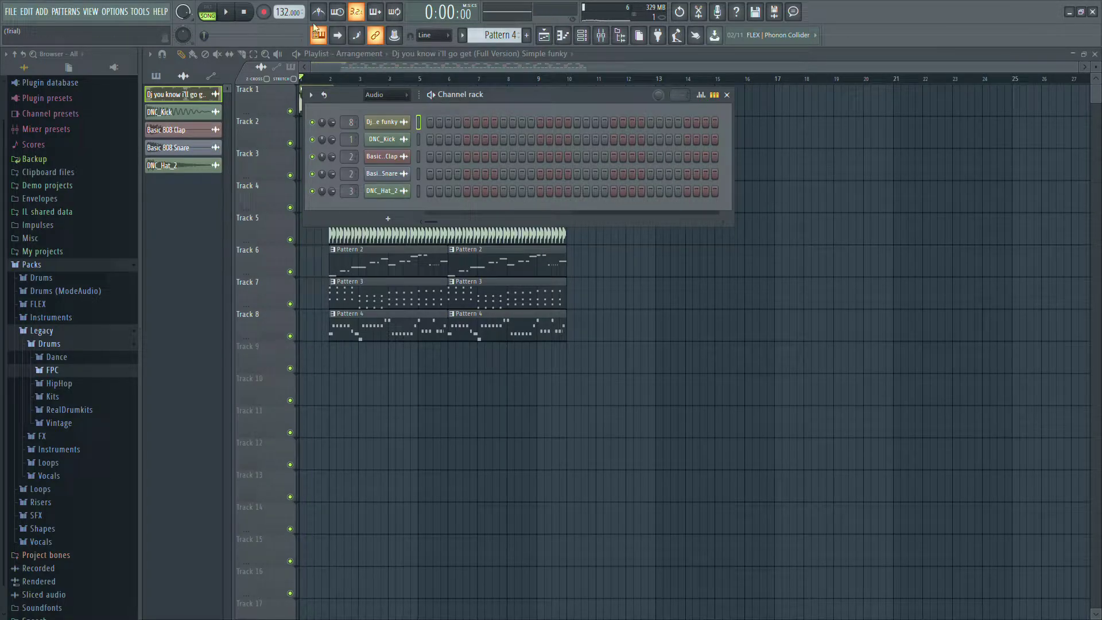
click(437, 65)
Open the sample settings of the funky audio clip on Track 1, listen to it, and close them again
double_click(315, 105)
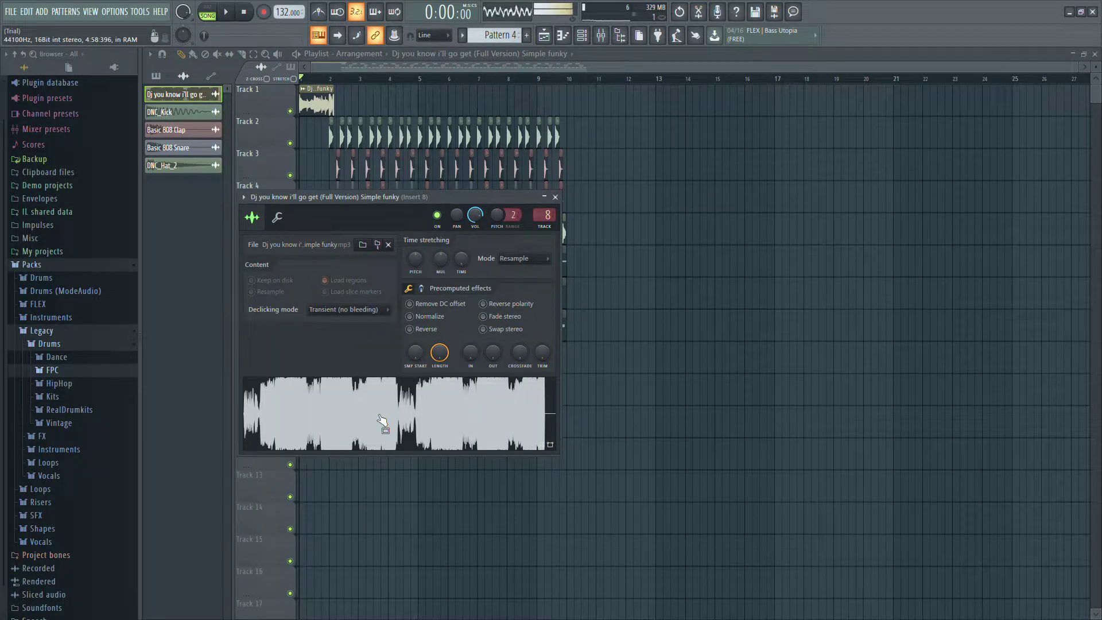
click(554, 197)
key(space)
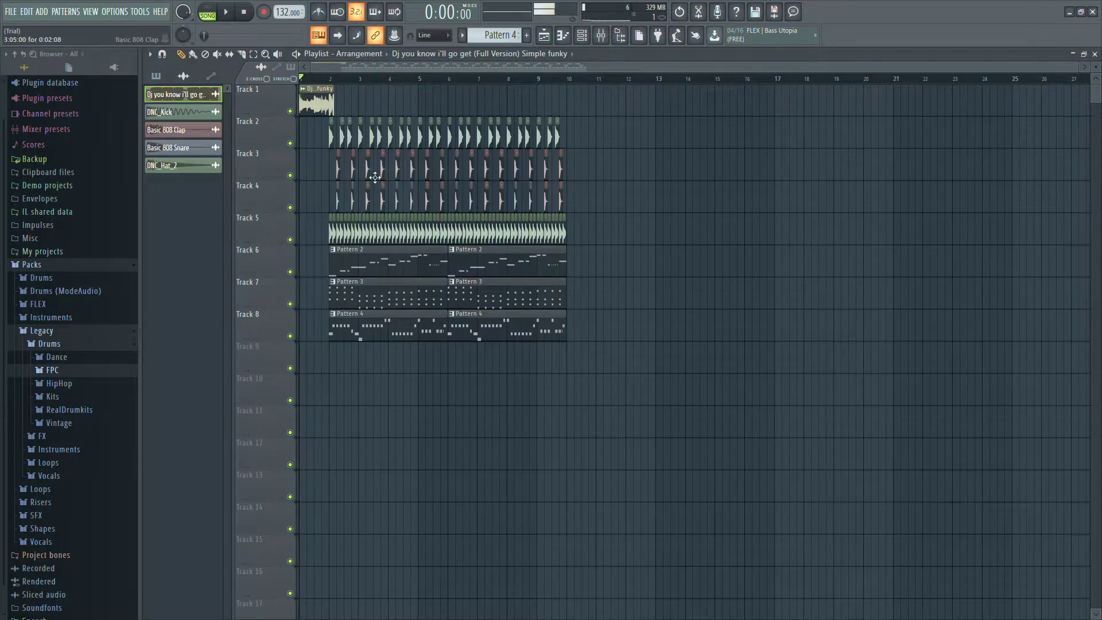
Inspect and audition the DNC_Kick sample used on Track 2
click(338, 139)
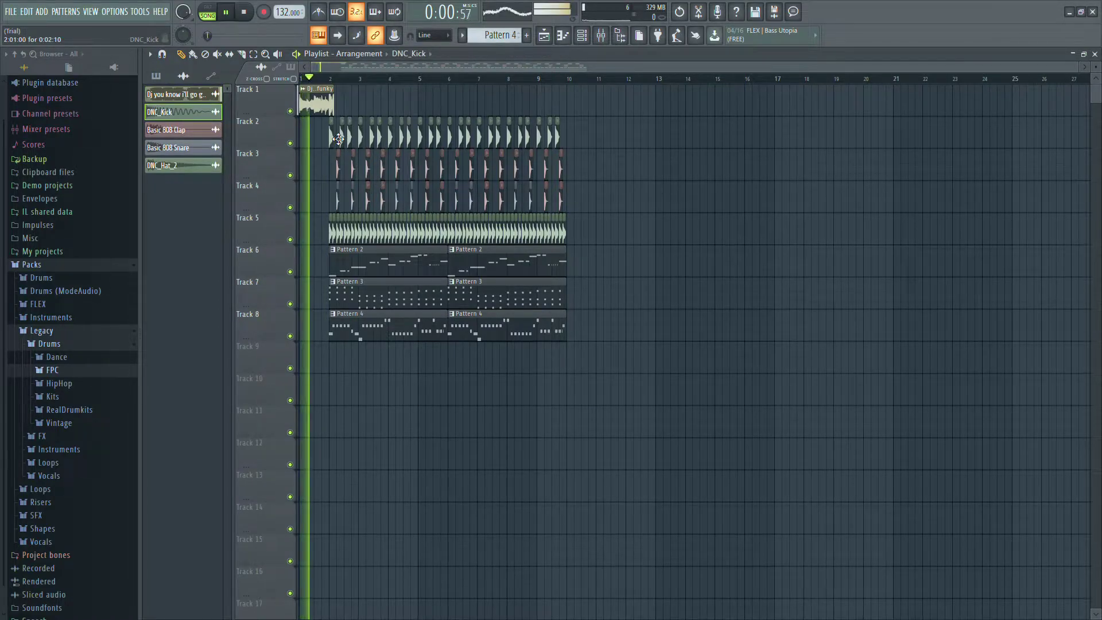
double_click(338, 139)
click(356, 448)
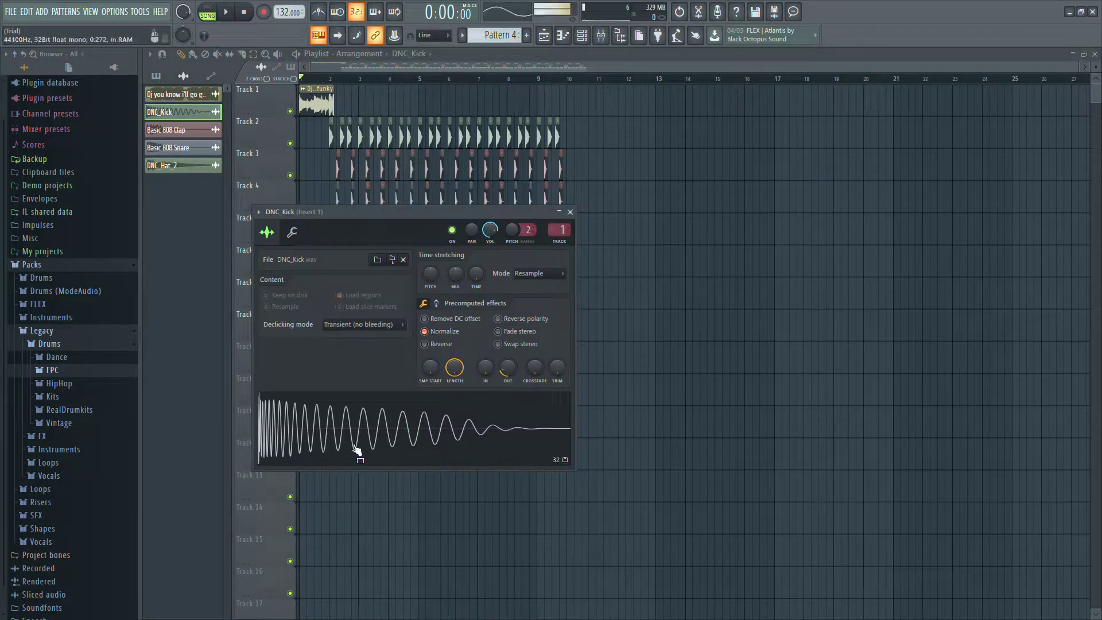
click(571, 213)
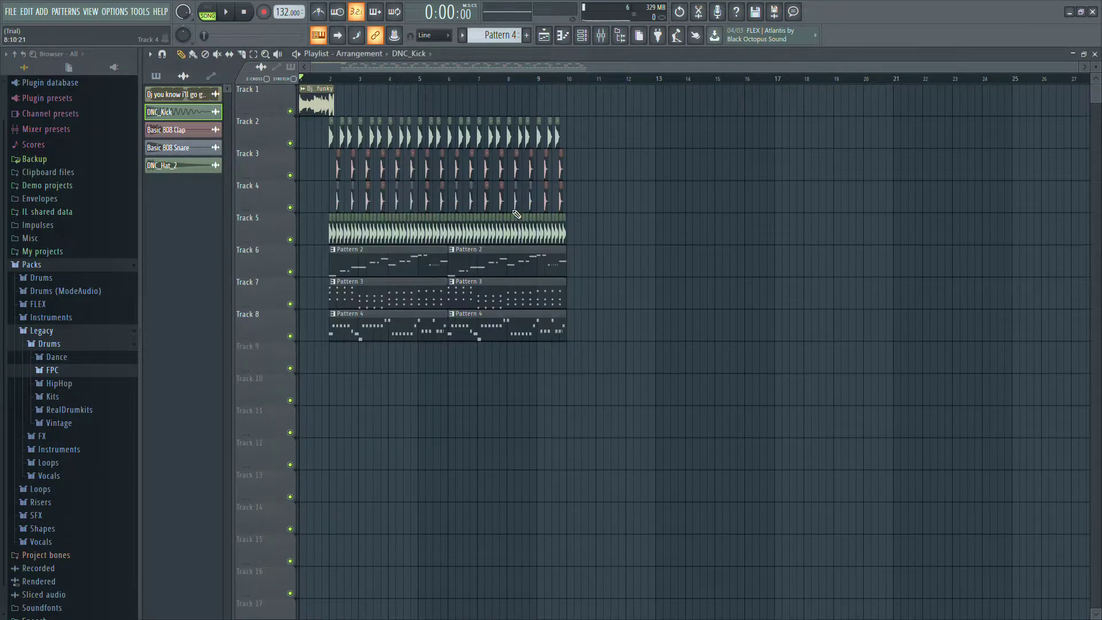
Inspect the Basic 808 Clap sample on Track 3 and the Basic 808 Snare sample on Track 4
double_click(342, 172)
click(236, 319)
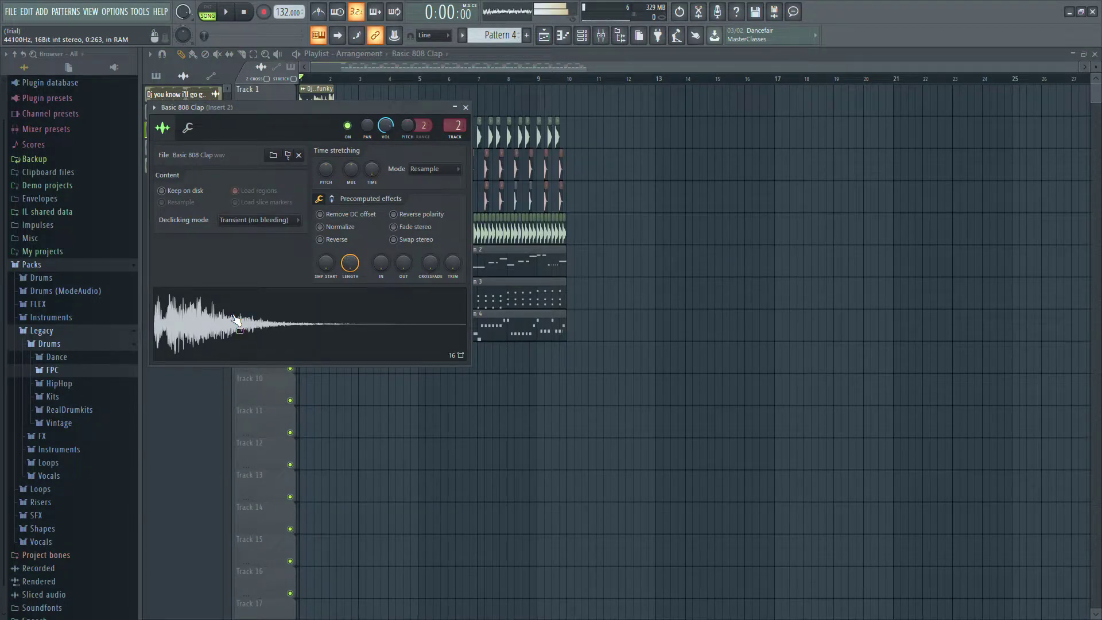
click(465, 107)
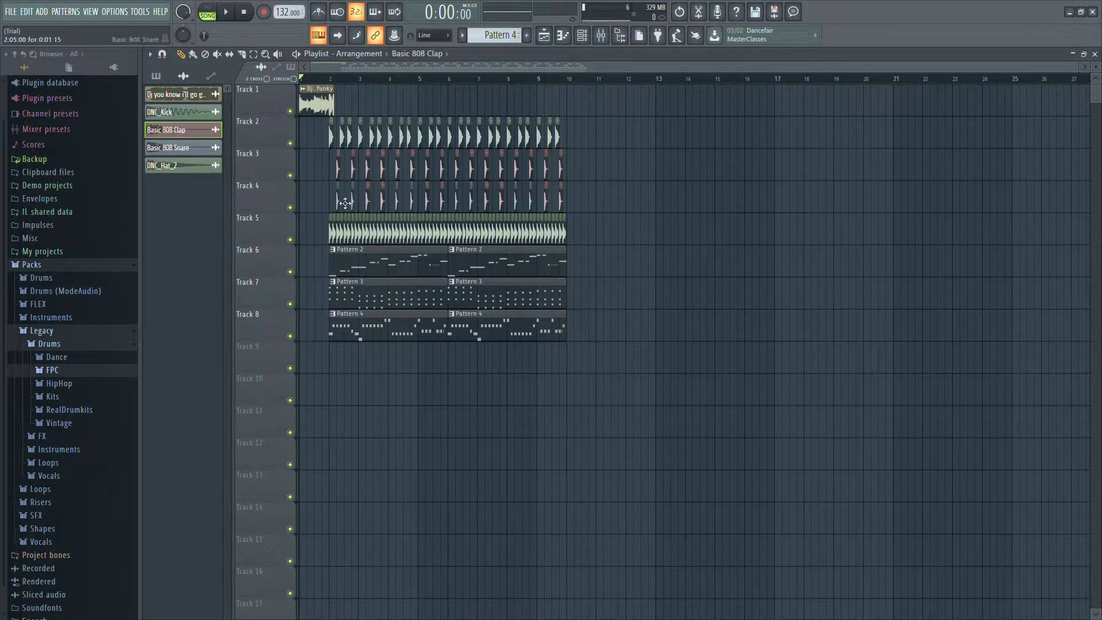
double_click(345, 203)
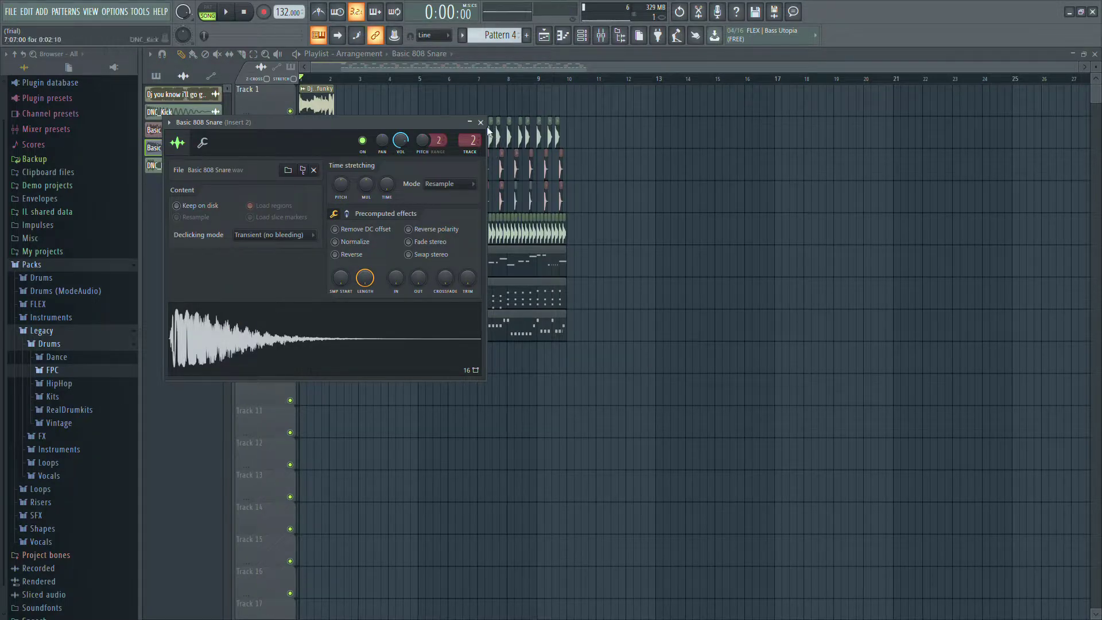
key(Escape)
Inspect the DNC_Hat_2 sample used on Track 5
click(343, 241)
double_click(339, 241)
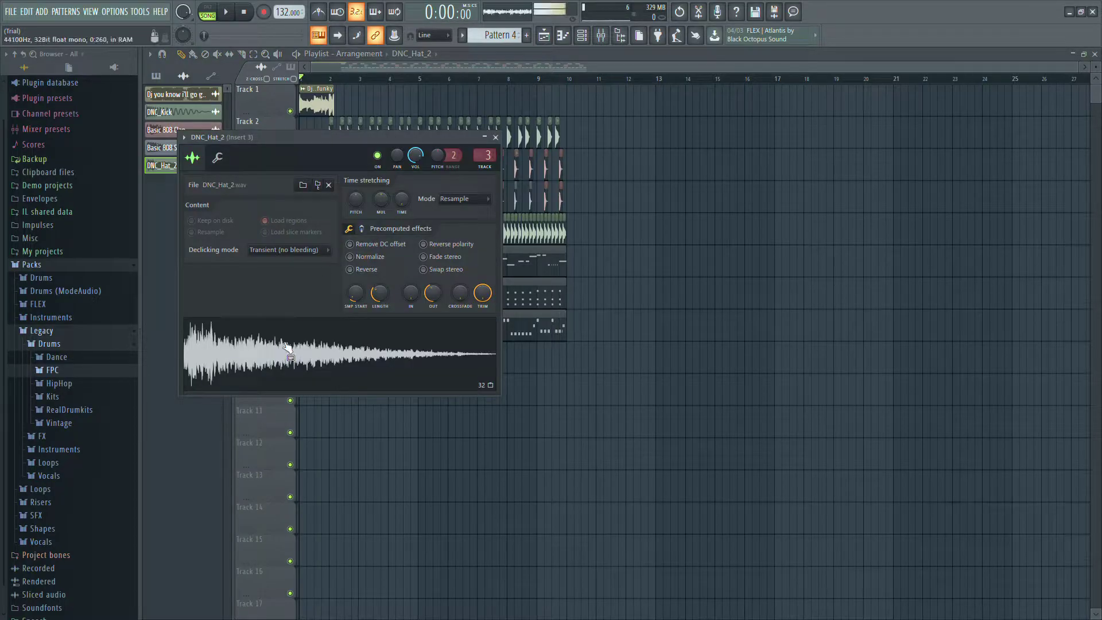
click(495, 137)
Show all four bars of Pattern 2's Deep2 melody in a maximized piano roll and play them through
double_click(365, 264)
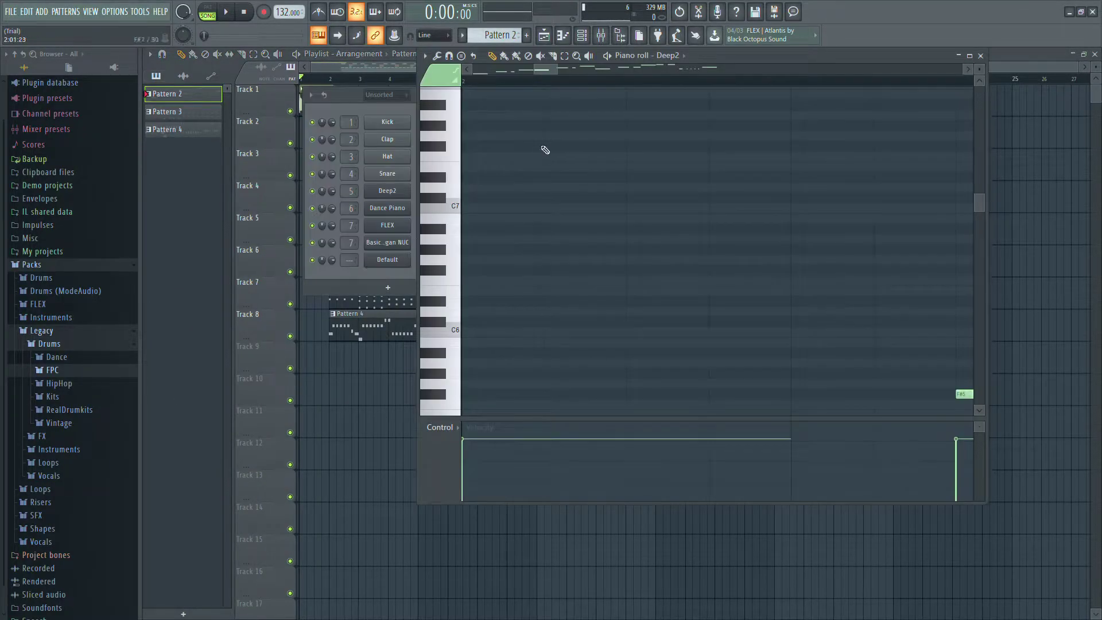
click(969, 56)
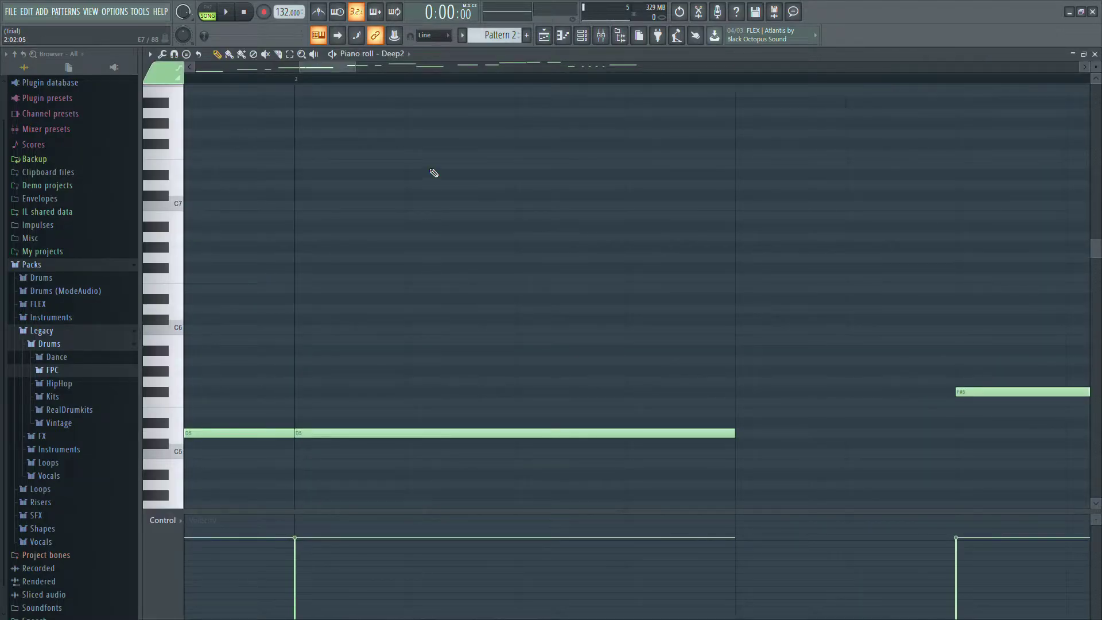
drag(363, 67, 715, 86)
key(space)
key(space)
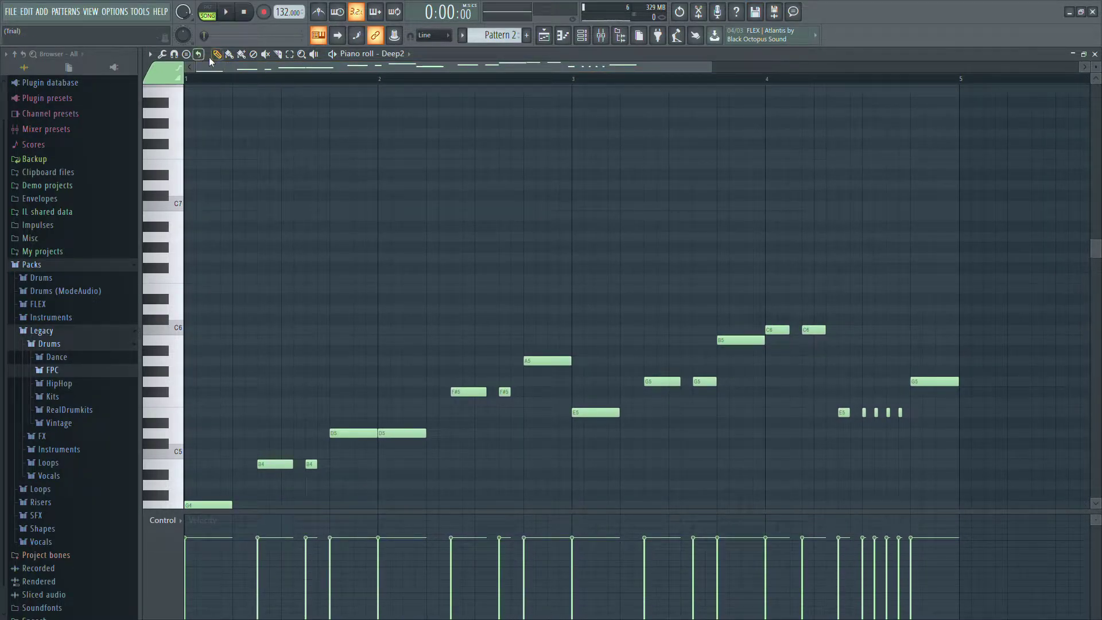
click(332, 56)
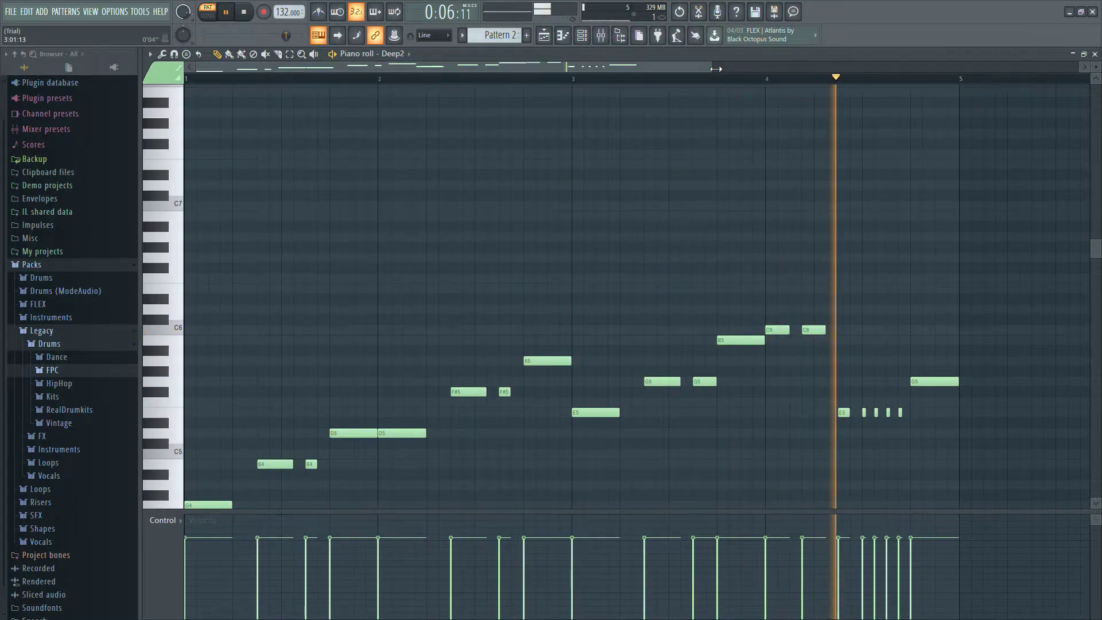
key(space)
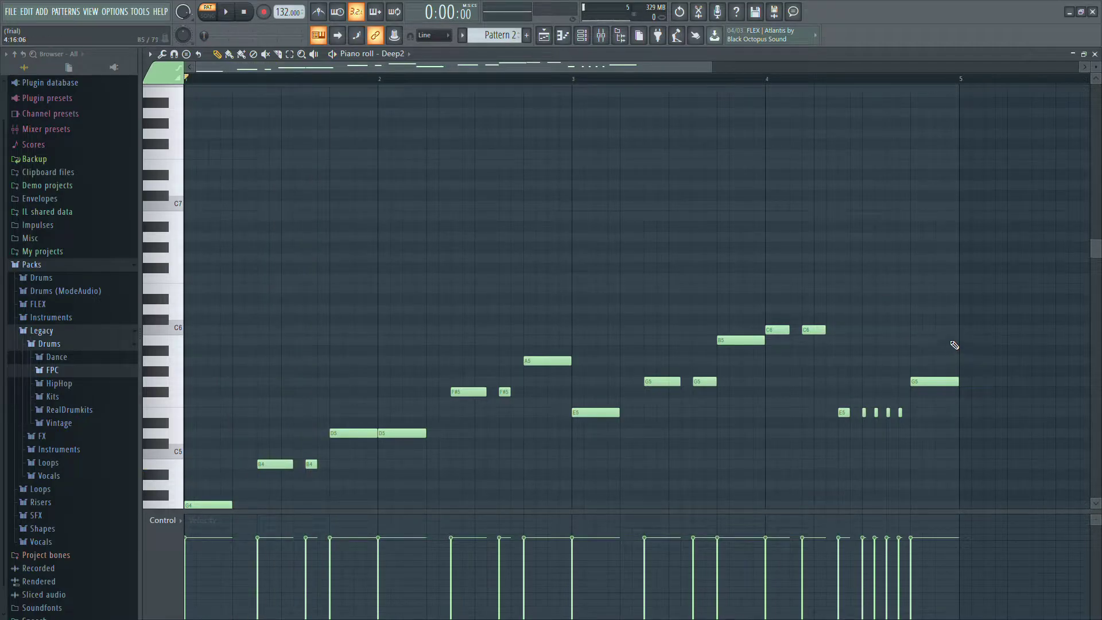
Copy the last six notes of the Deep2 melody in bar 4 and close the piano roll
drag(937, 401, 925, 437)
right_click(924, 437)
click(959, 331)
right_click(960, 332)
drag(1010, 327, 846, 433)
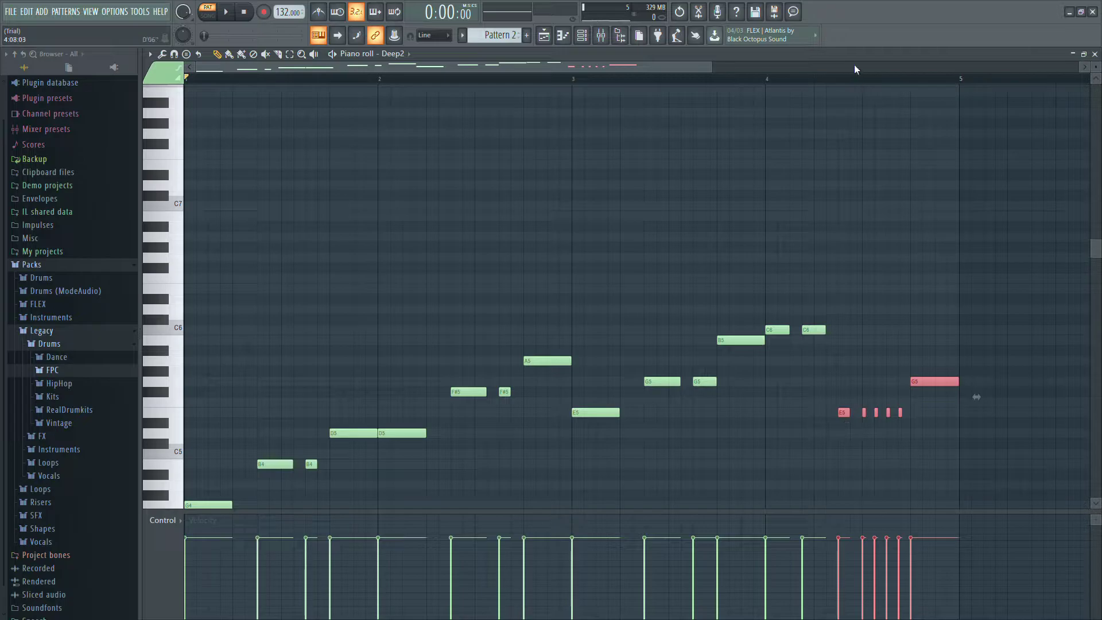
click(1095, 54)
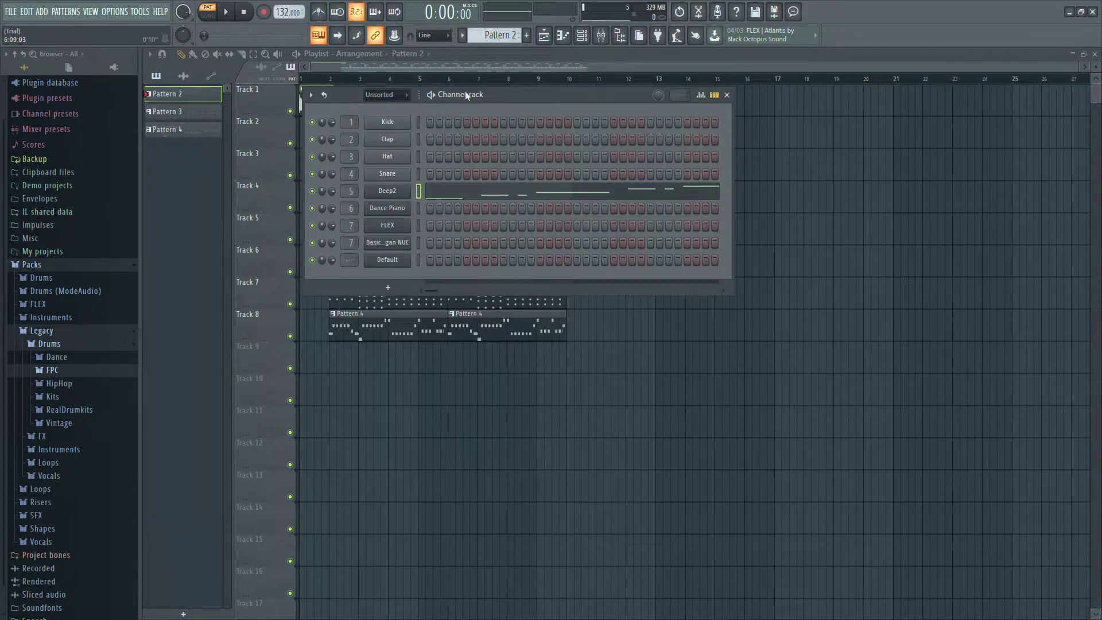
Switch to Pattern 3, view its Dance Piano chords in the piano roll, and play them
key(KP_Add)
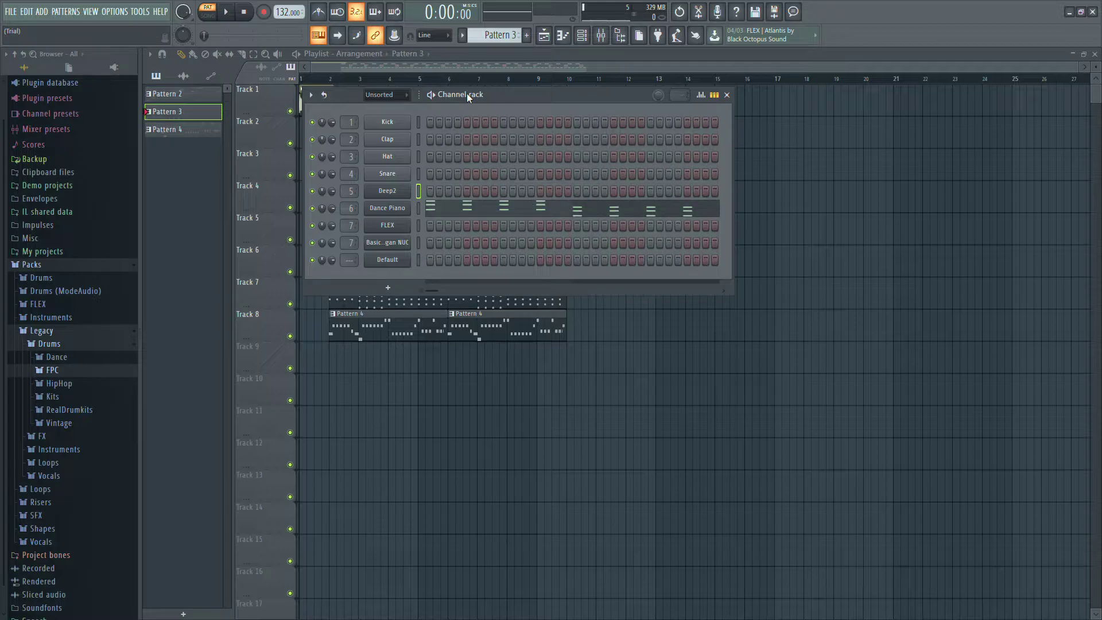
click(476, 209)
key(space)
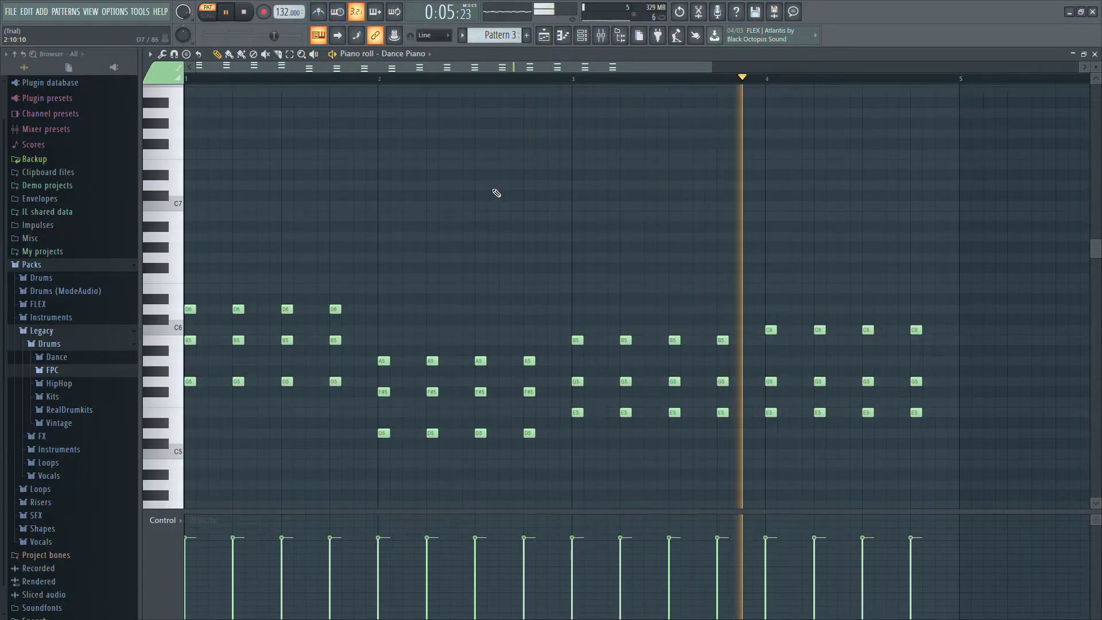
key(space)
Switch to Pattern 4, bring up the FLEX notes in the piano roll, and play them
click(582, 35)
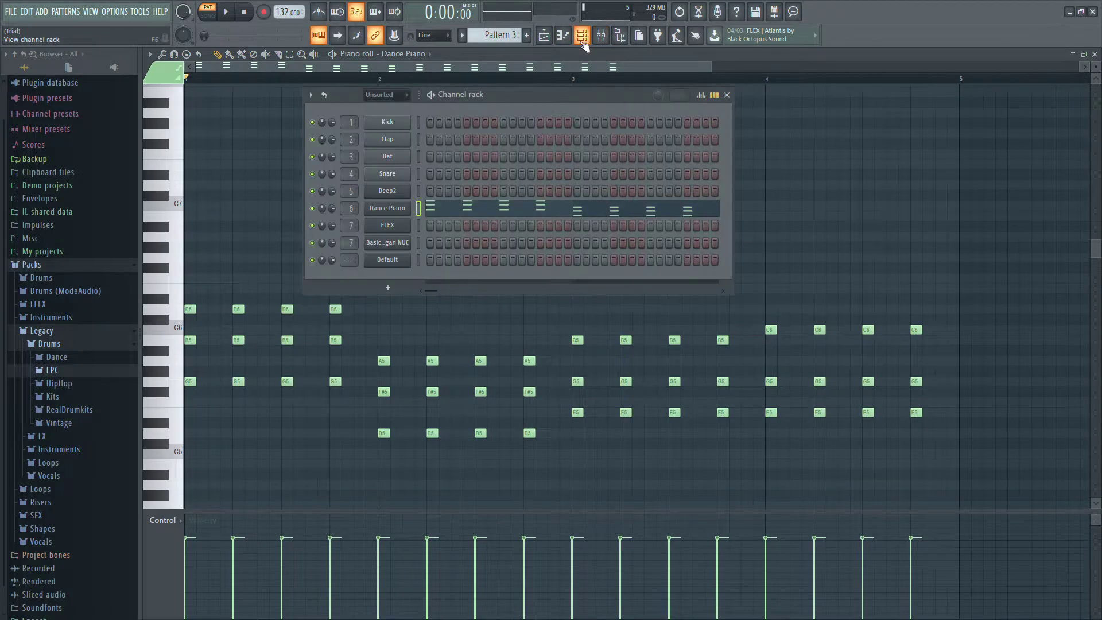
key(KP_Add)
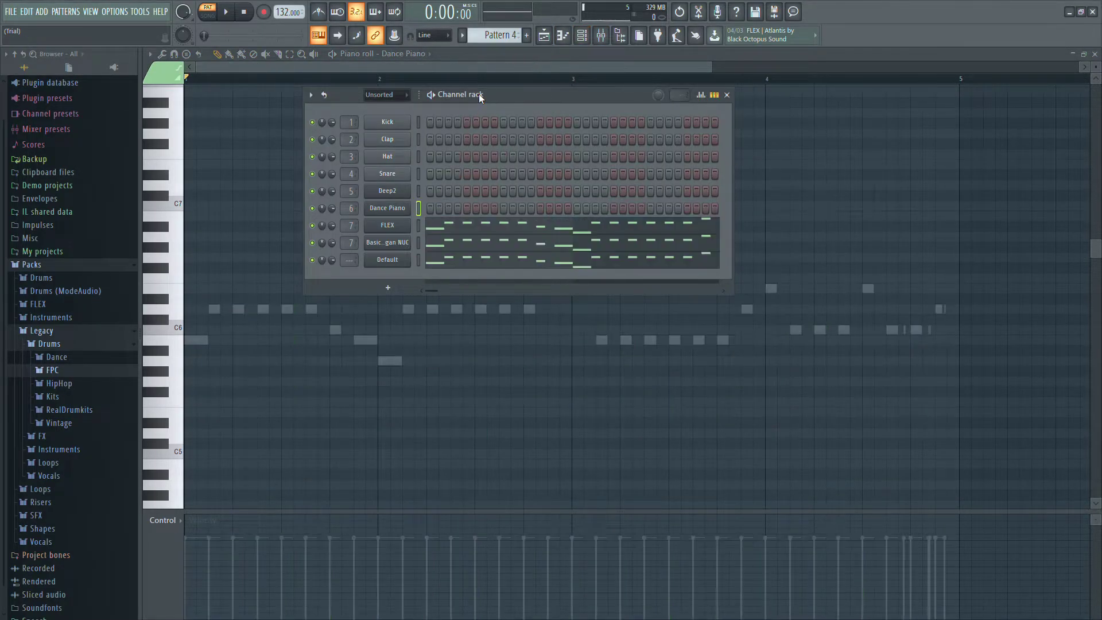
click(447, 244)
key(space)
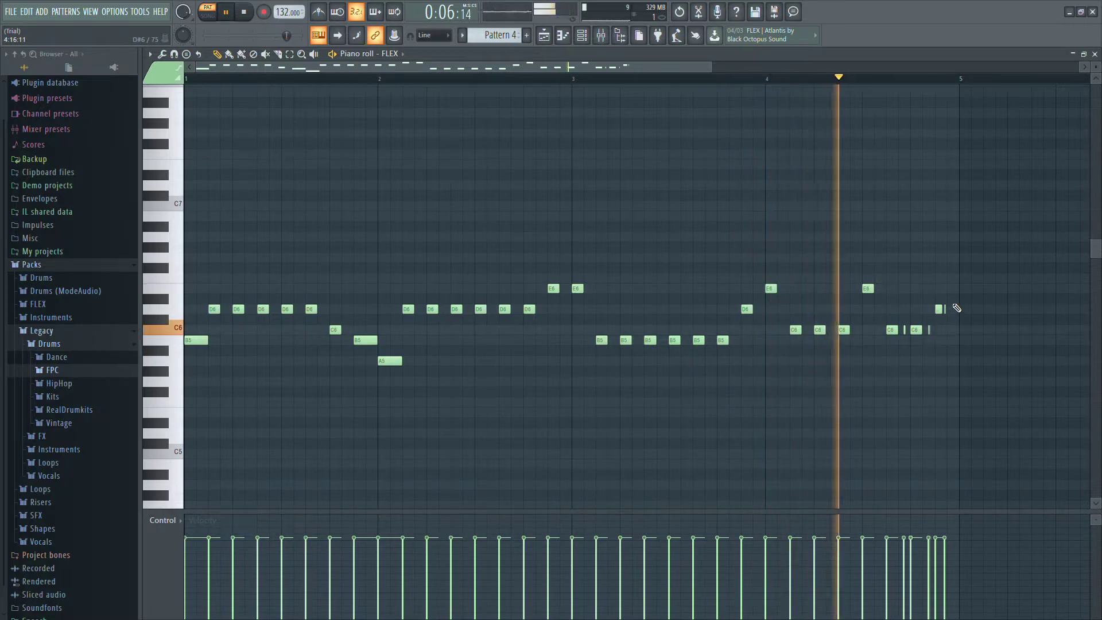
key(space)
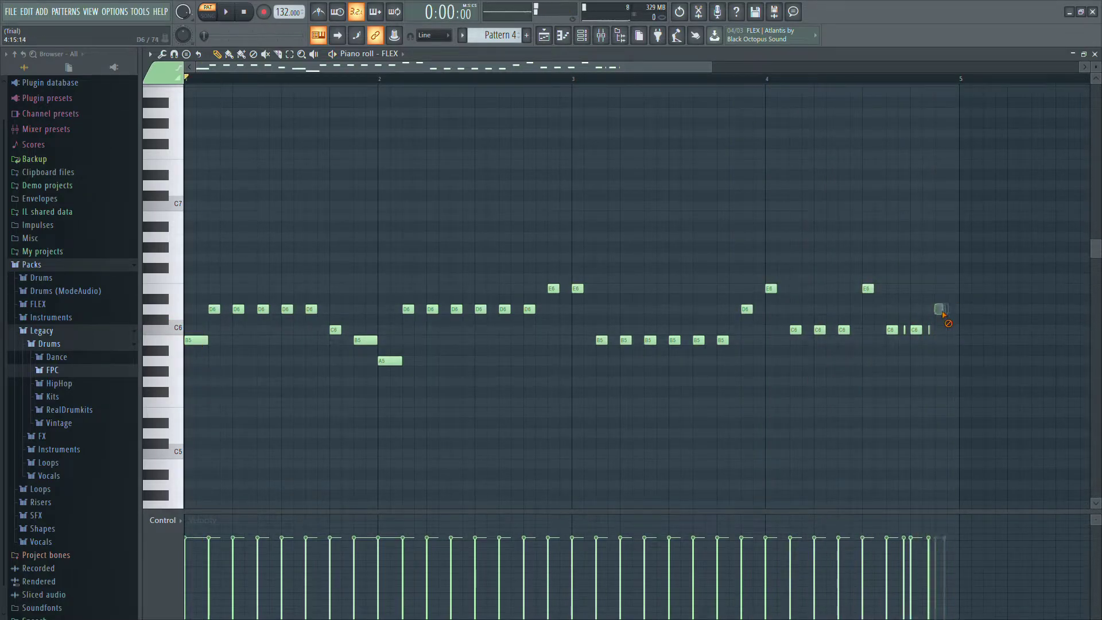
Replace the FLEX ending in bar 4 with the copied six-note phrase, placed so it starts on C6, and listen to it
drag(935, 324, 888, 333)
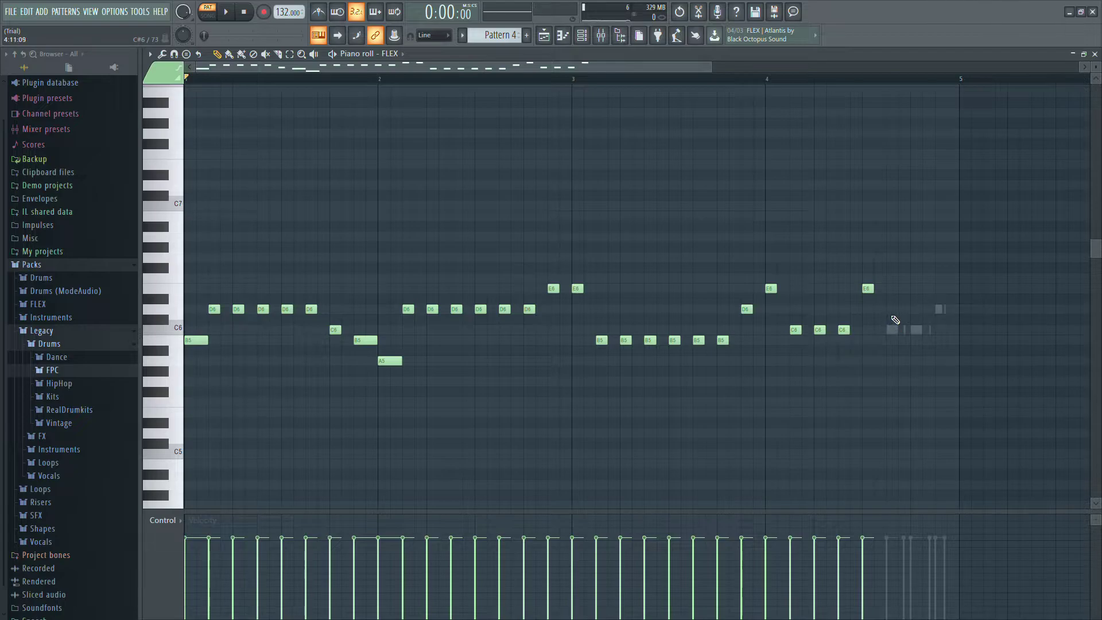
key(ctrl+v)
drag(366, 387, 990, 303)
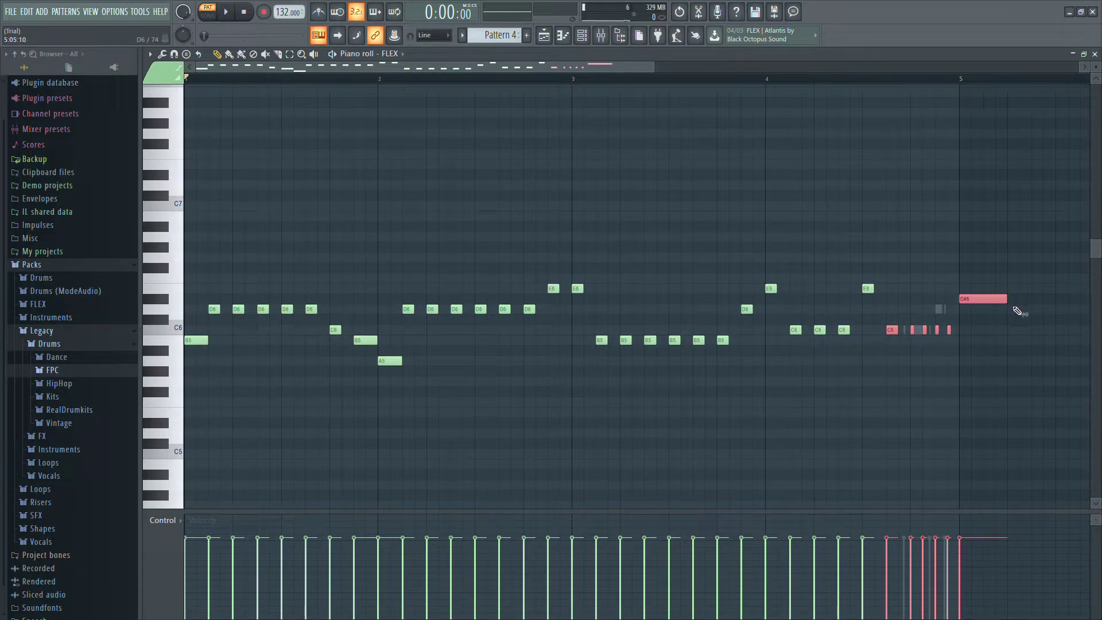
key(space)
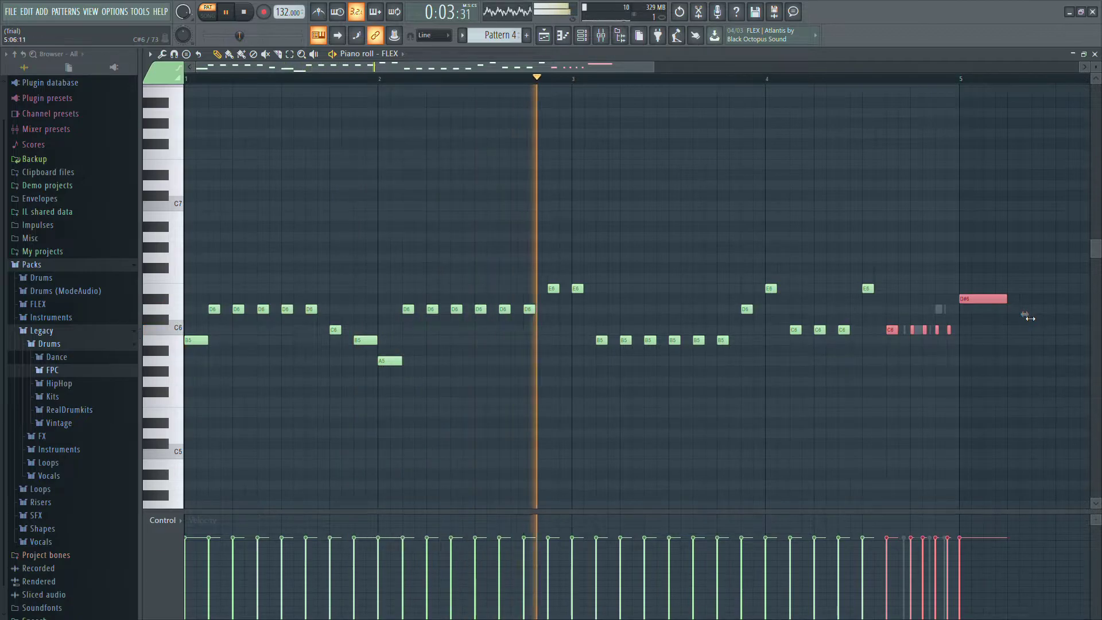
key(space)
Delete the long D#6 note at bar 5, raise the last two short notes to D6, and play the pattern
right_click(1003, 308)
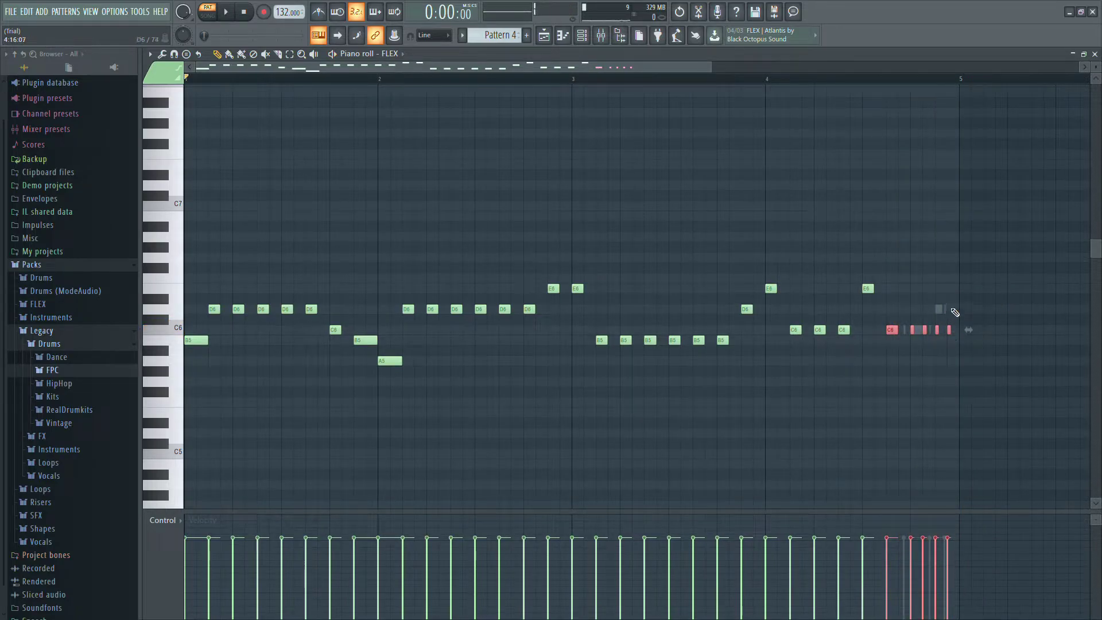
drag(955, 321, 956, 336)
click(941, 348)
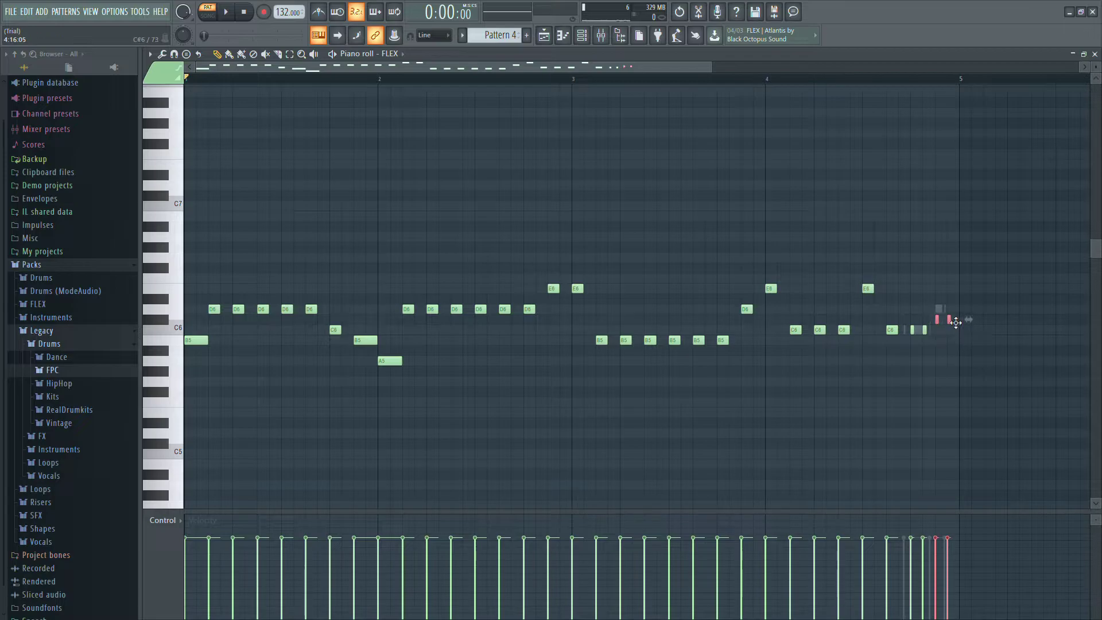
key(space)
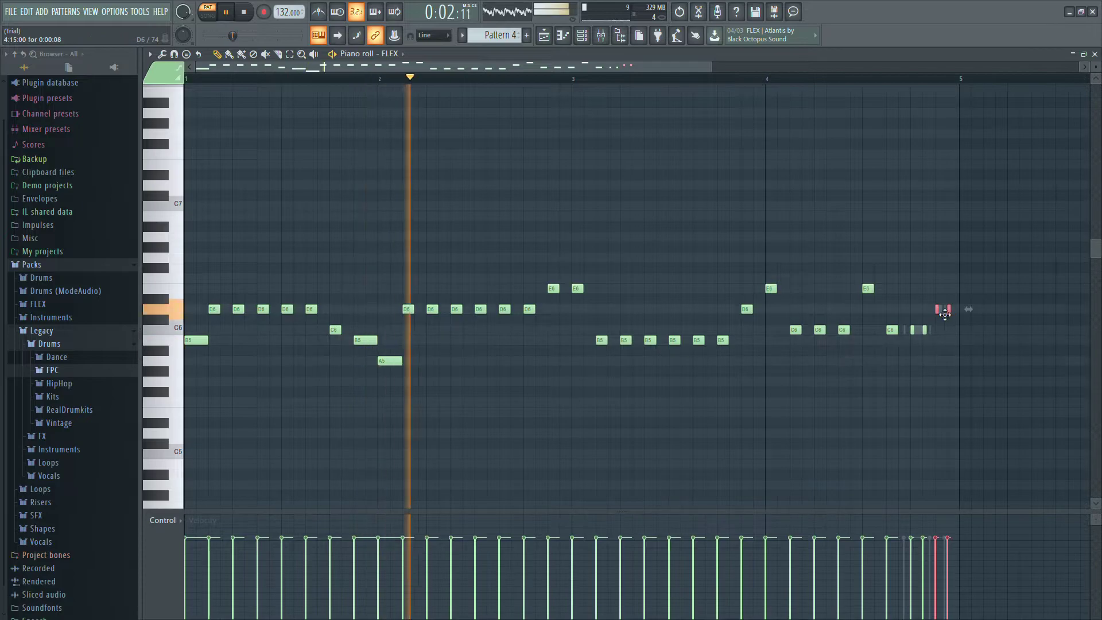
Carry the revised FLEX ending over to the Basic Organ NUC and Default channels, and check the organ's notes in the piano roll
click(1094, 54)
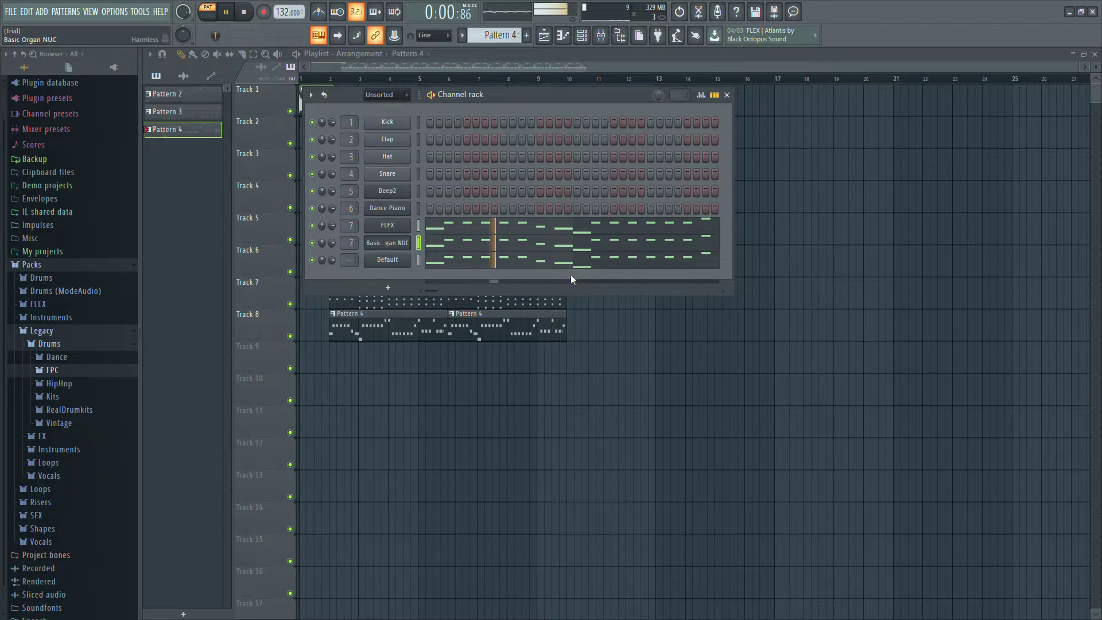
click(397, 260)
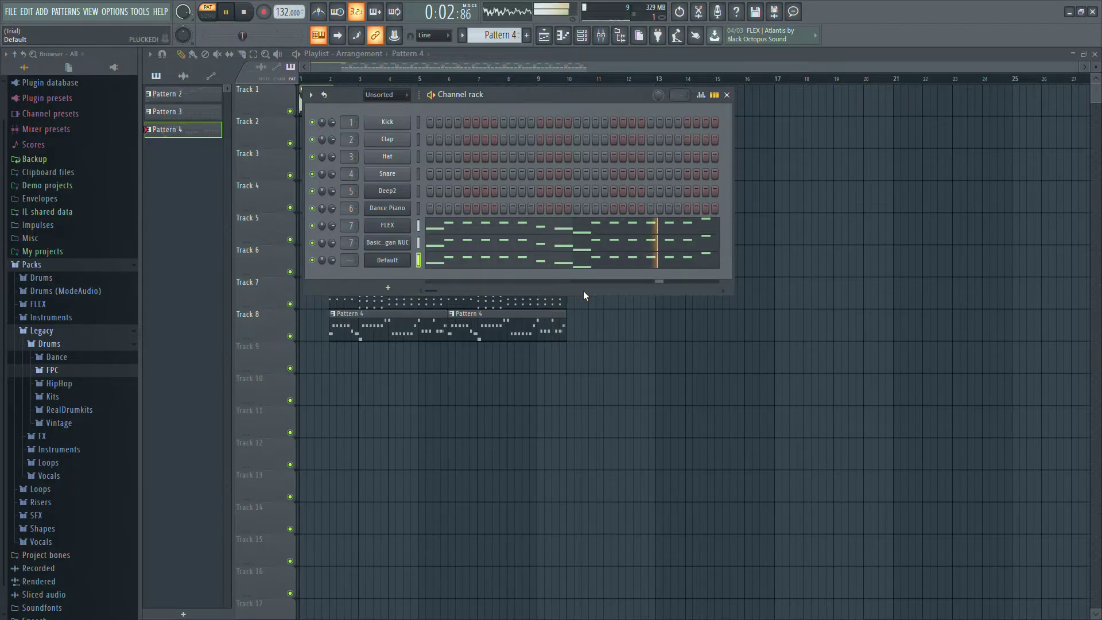
click(619, 244)
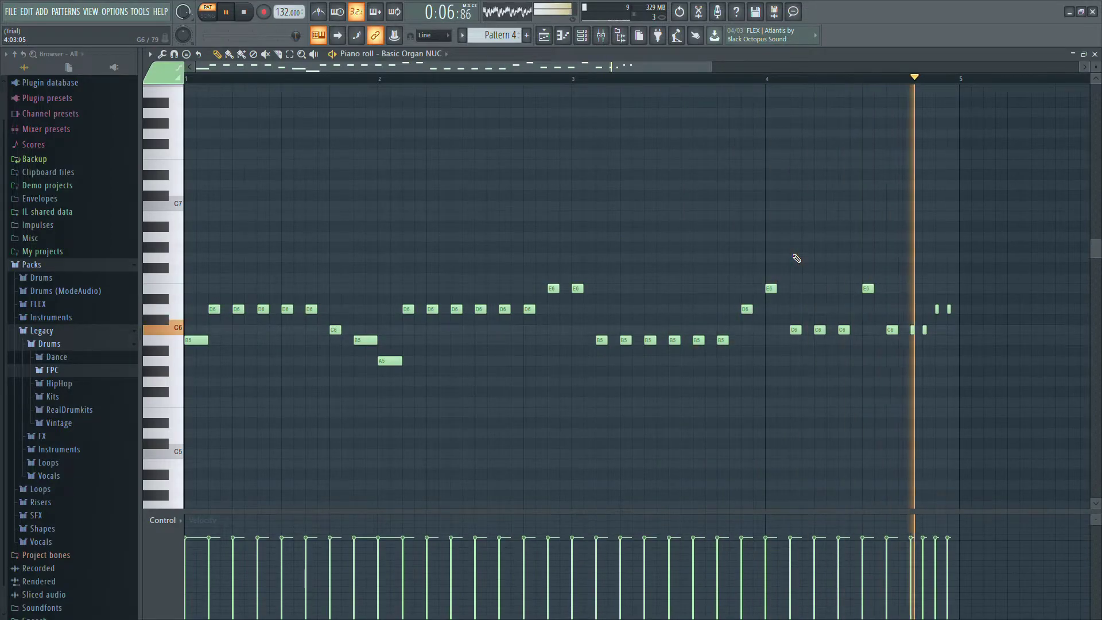
key(Escape)
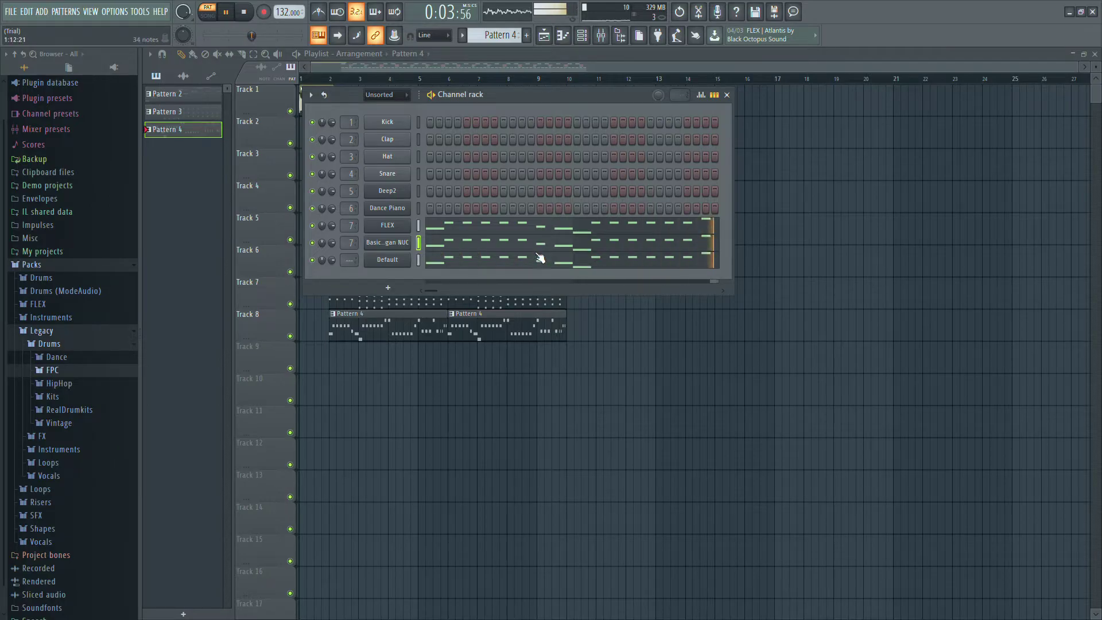
Replace the short final D6 note of the Default channel with a longer D6 that ends at bar 5
click(589, 257)
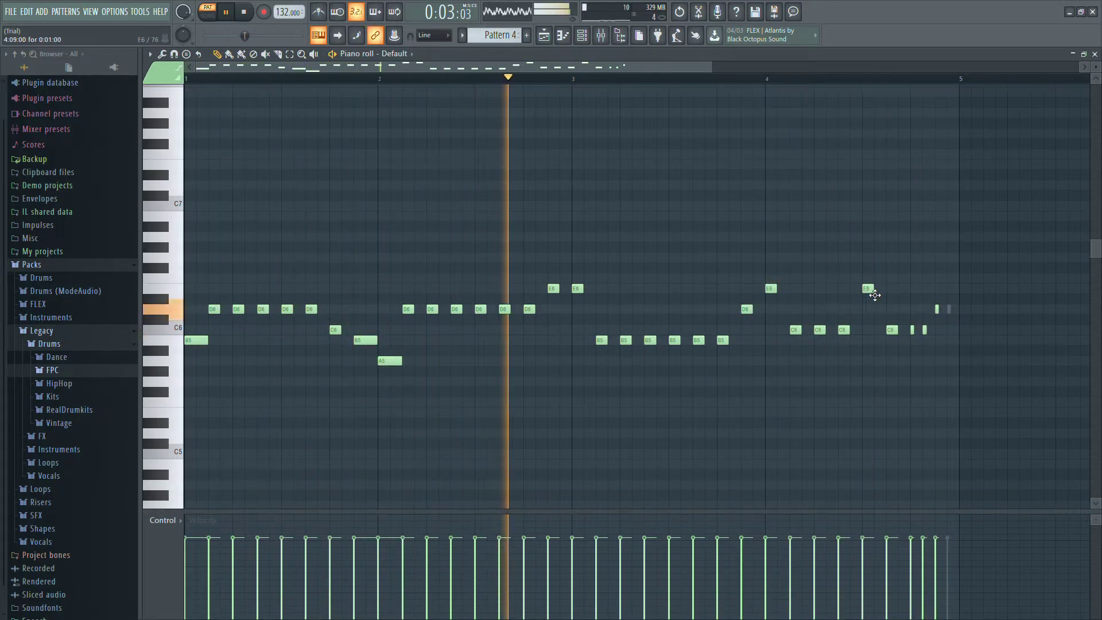
click(951, 309)
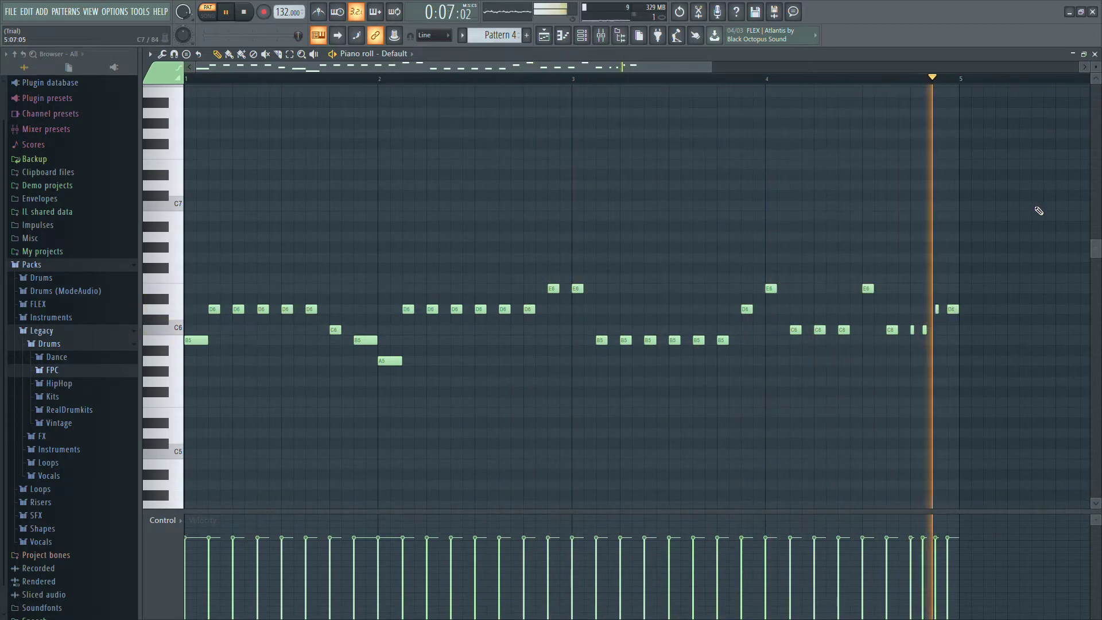
click(1094, 54)
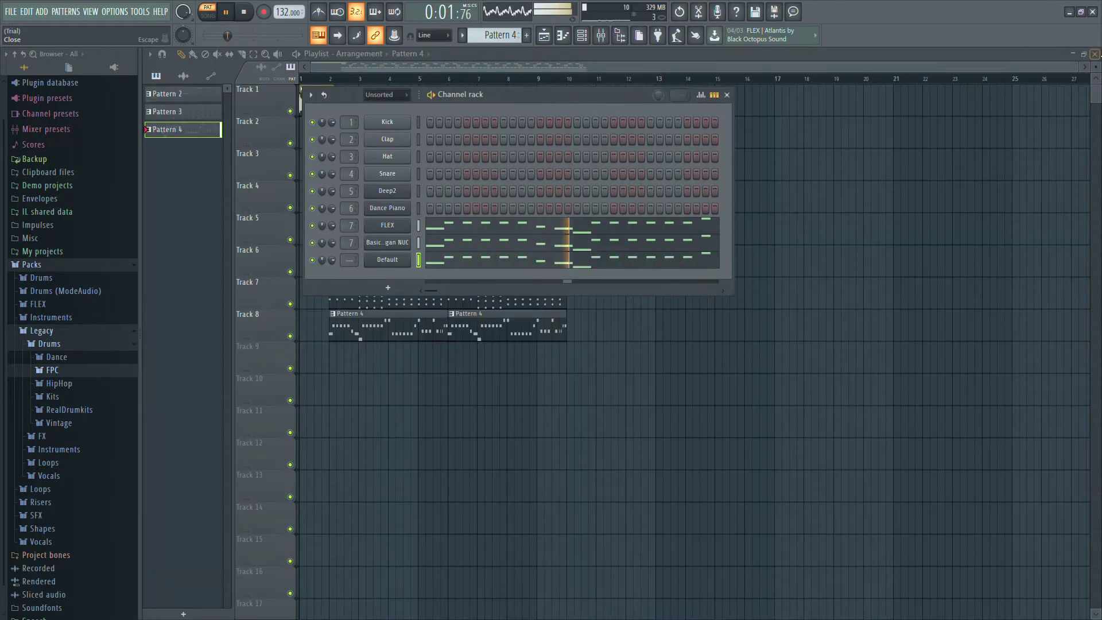
Replace the short closing D6 on the Basic Organ NUC channel with a longer D6 ending at bar 5
click(709, 245)
right_click(949, 310)
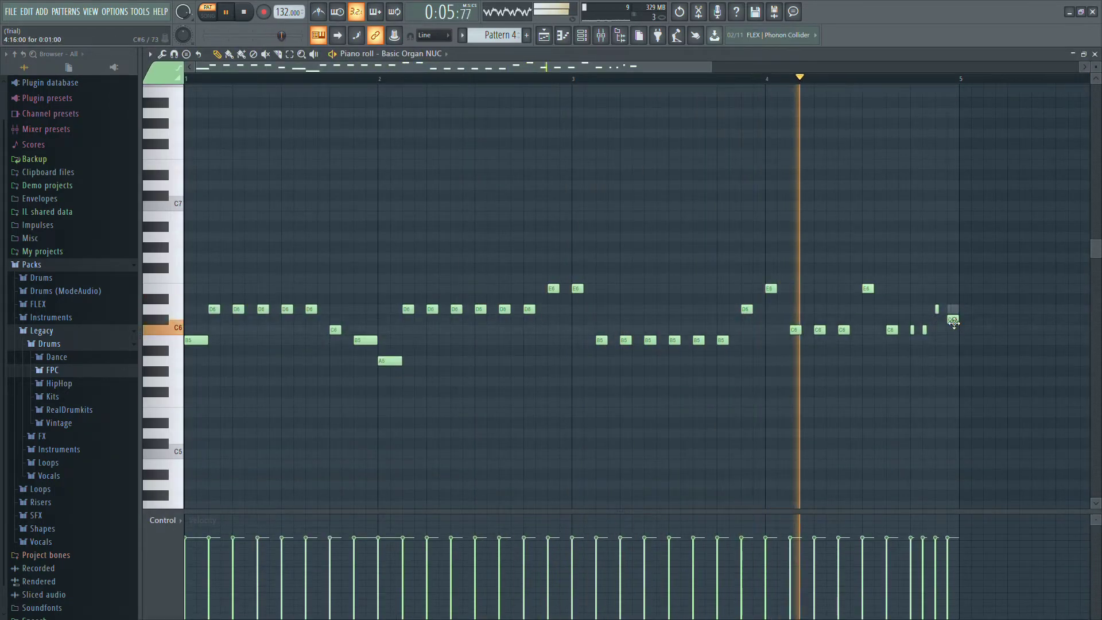
click(952, 309)
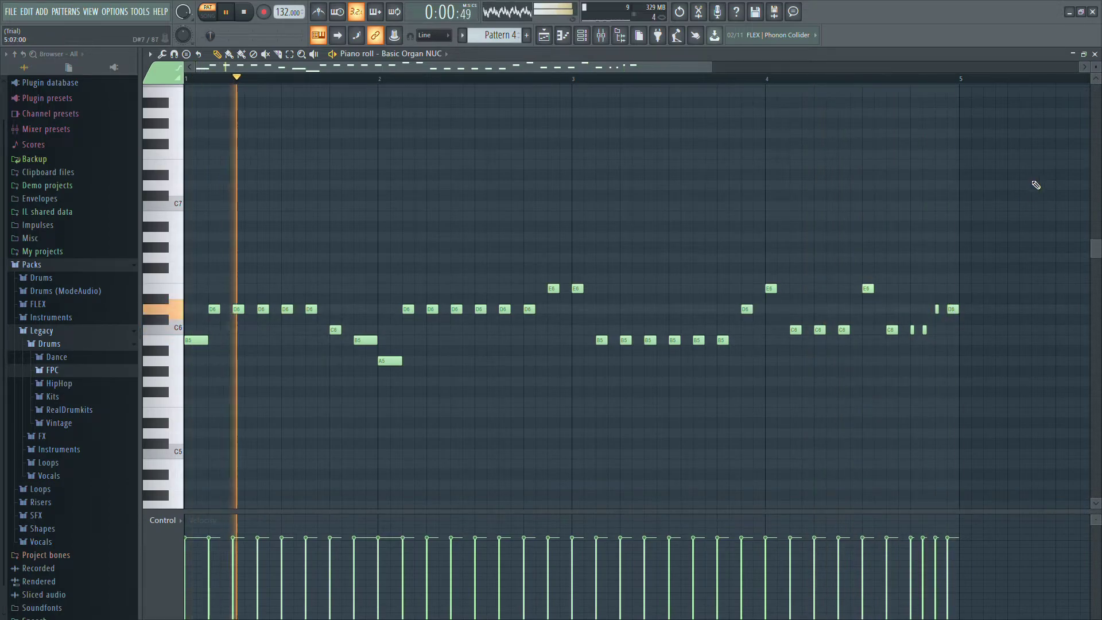
click(1094, 54)
Make the same last-note replacement on the FLEX channel, with a D6 lasting until bar 5, and hide the channel rack
click(713, 227)
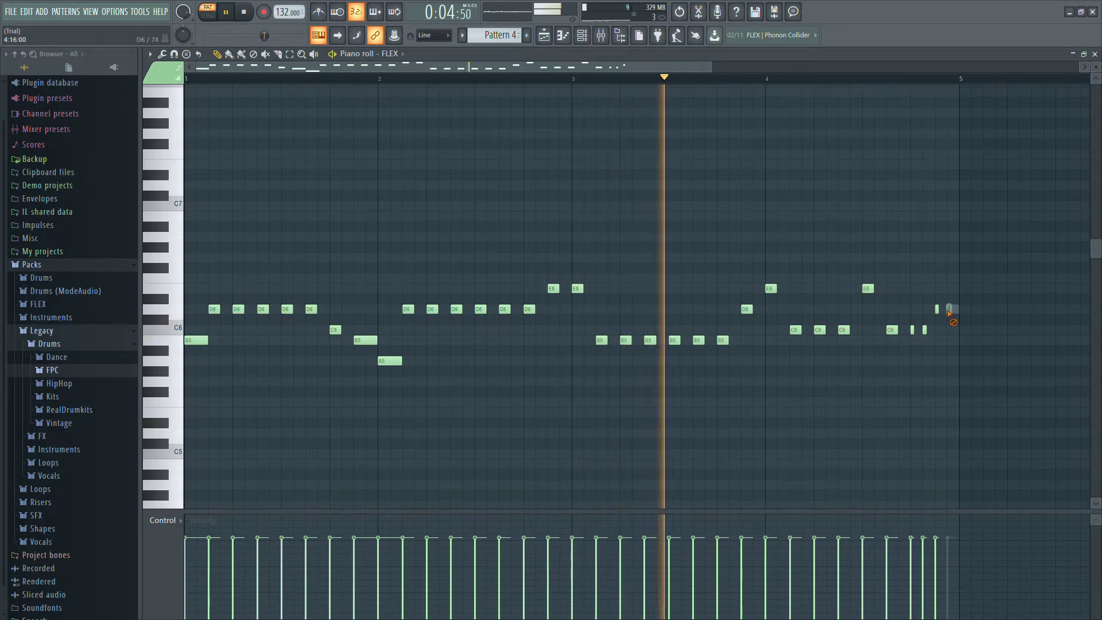
right_click(950, 309)
click(953, 308)
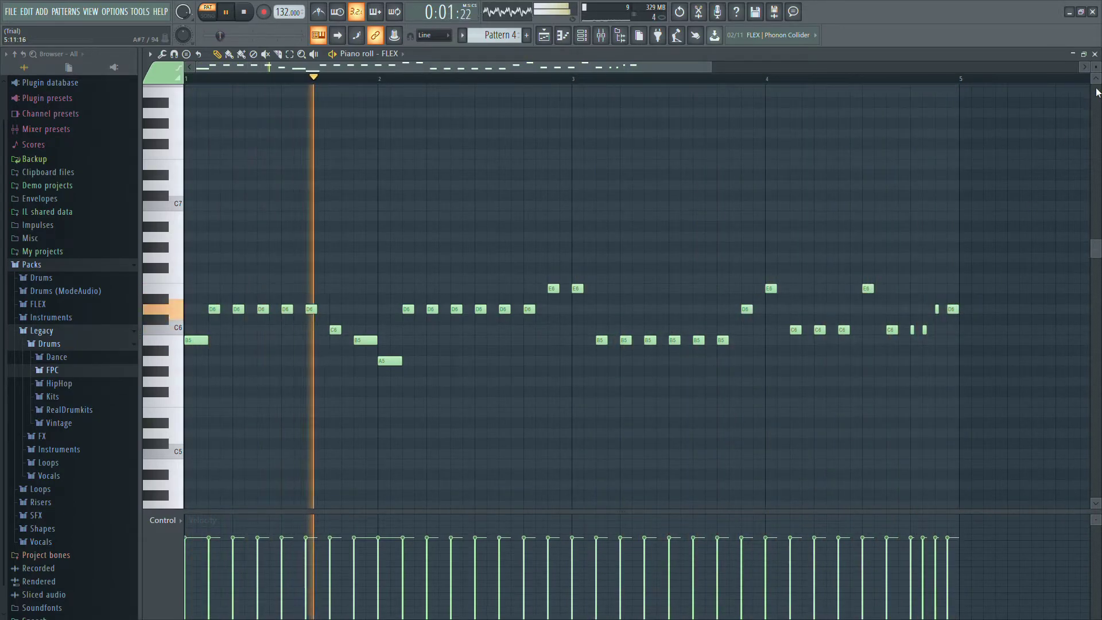
click(1094, 53)
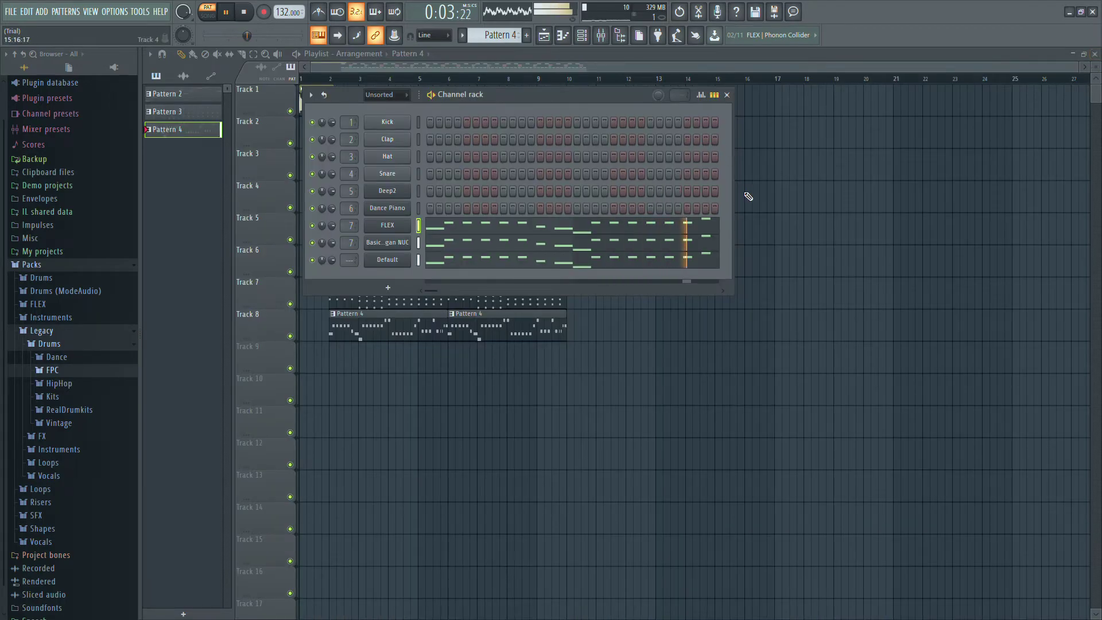
key(F6)
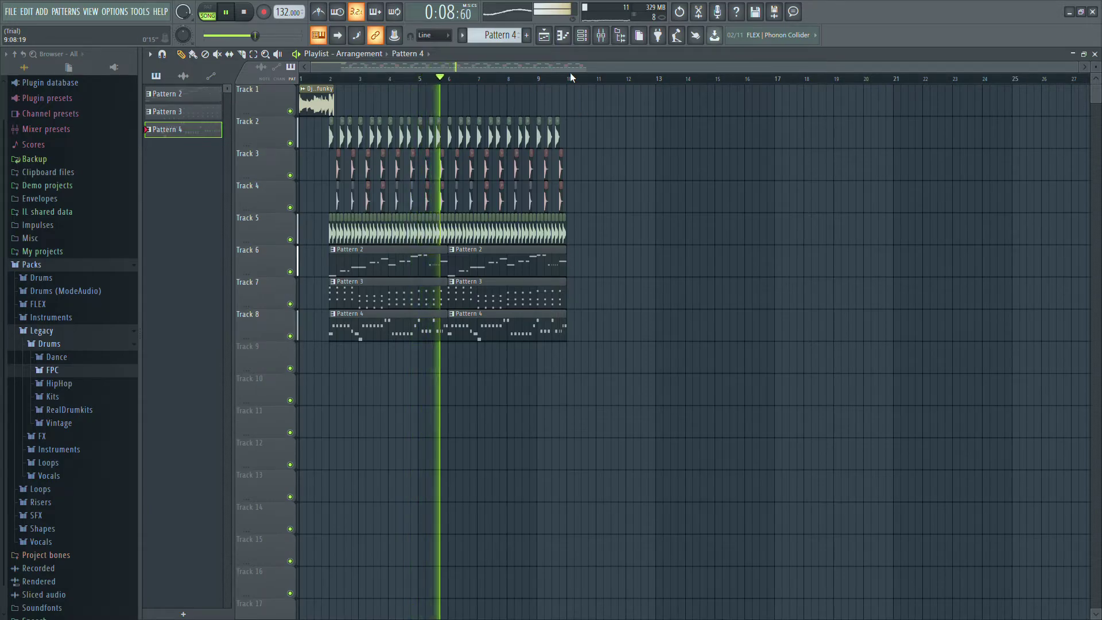
Select the arrangement from just after bar 2 to bar 10 as the loop range and replay it from its start
drag(568, 78, 340, 137)
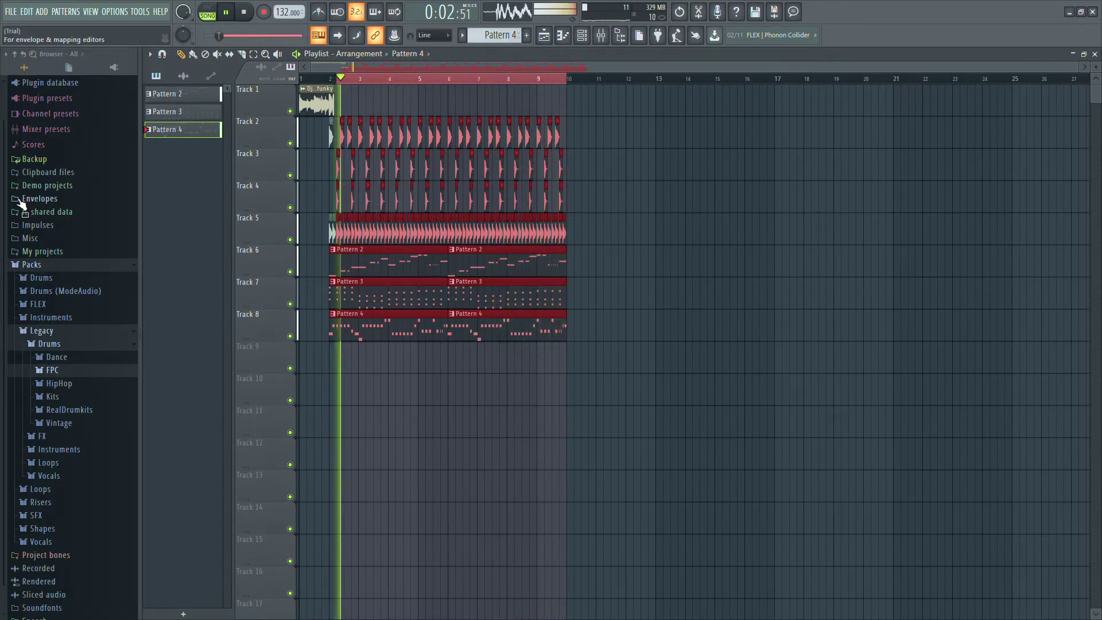
key(space)
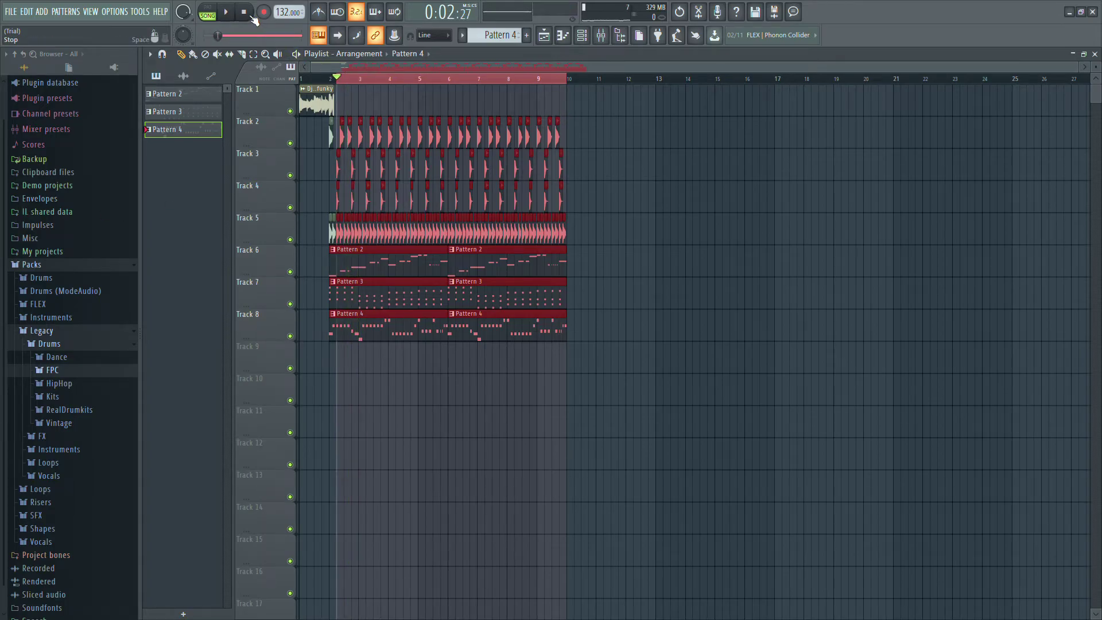
key(space)
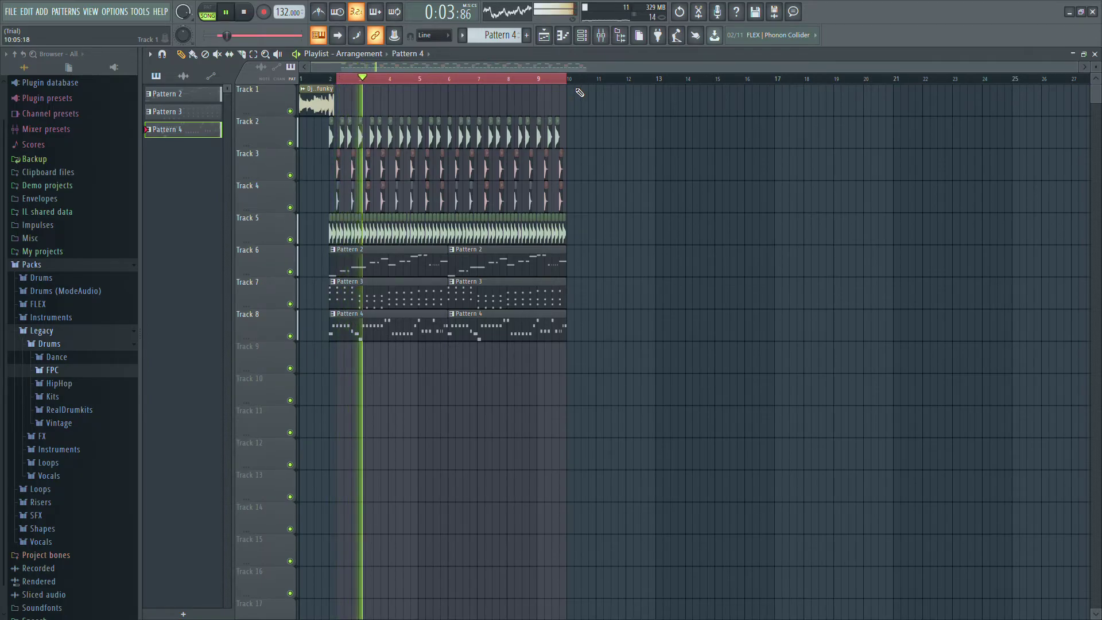
Try to extend the playlist's loop range back to the start of the song, and clear the clip selection
drag(569, 81, 304, 110)
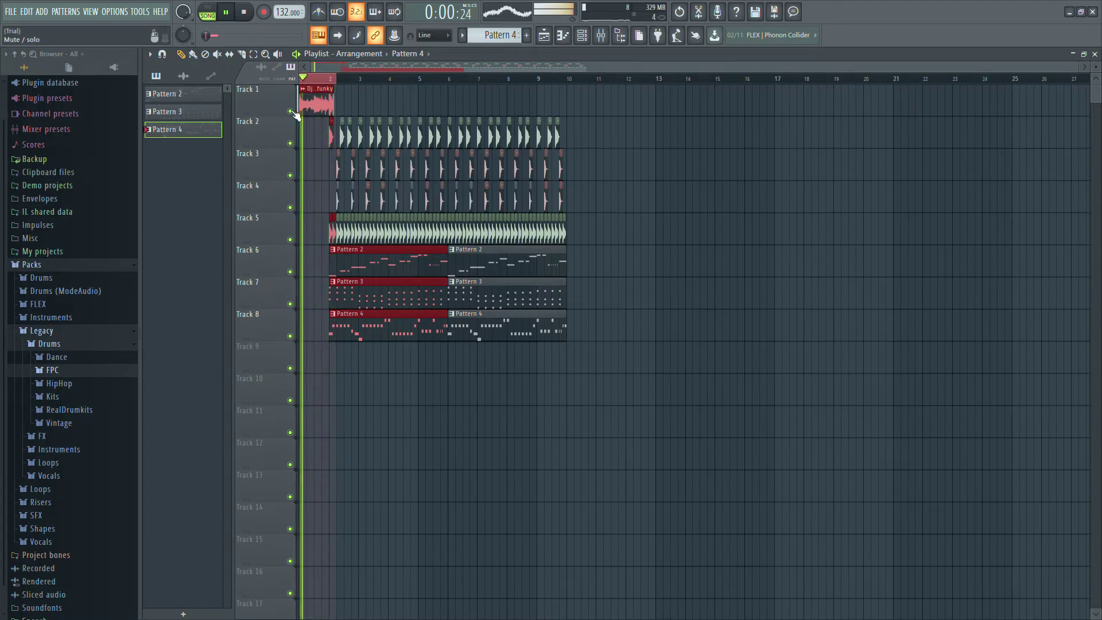
click(712, 231)
right_click(750, 230)
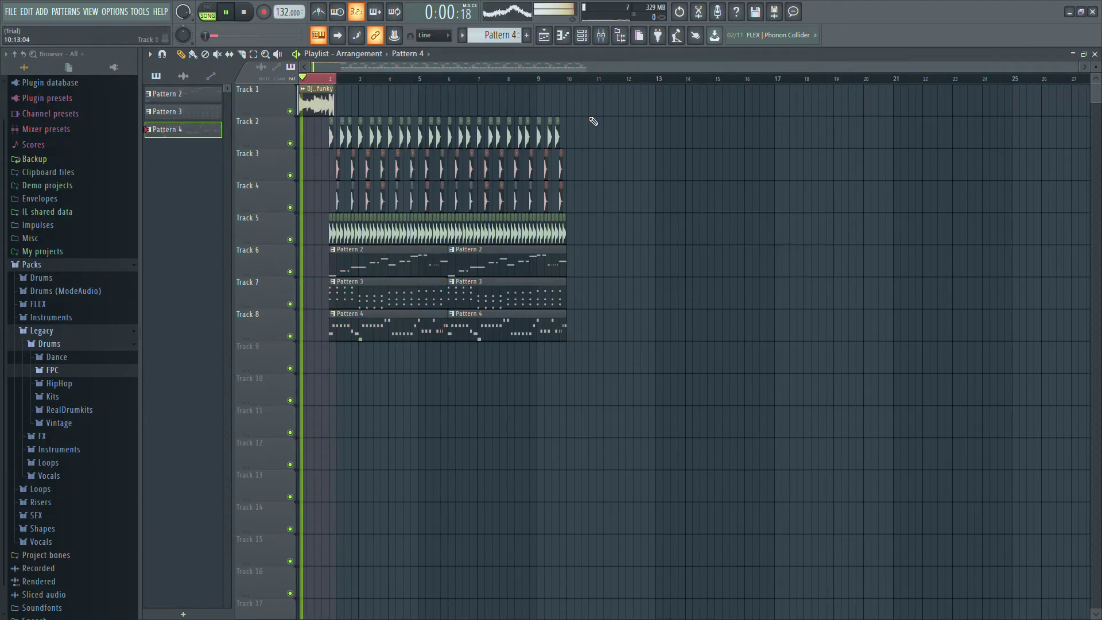
Set the playlist's loop range from bar 2 to bar 10, clear the clip selection, listen to the loop and stop playback
key(ctrl+a)
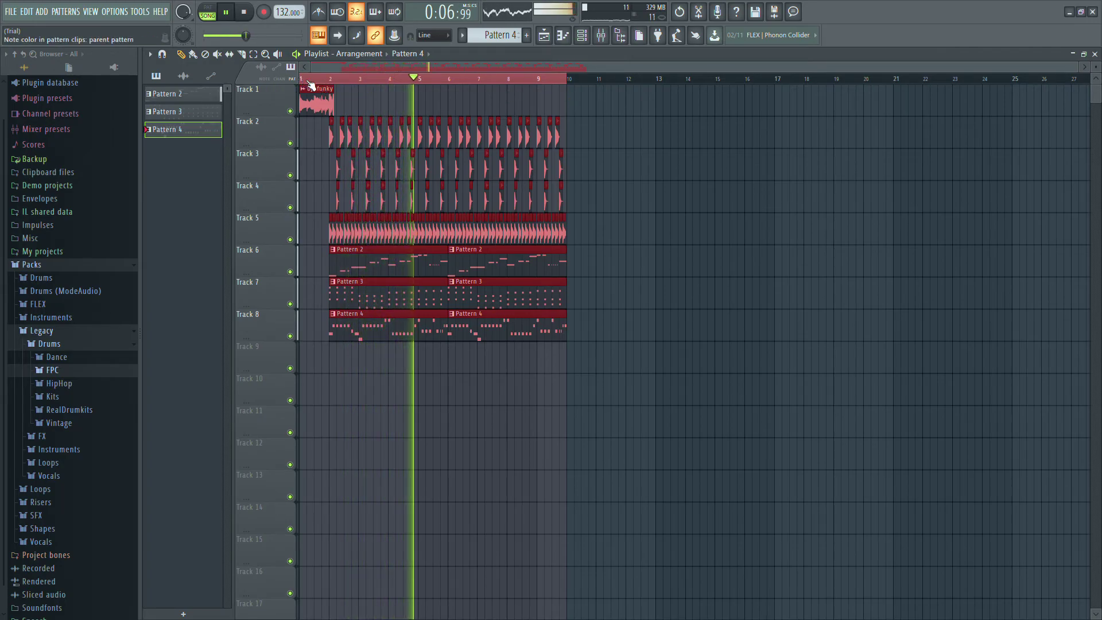
drag(301, 80, 333, 82)
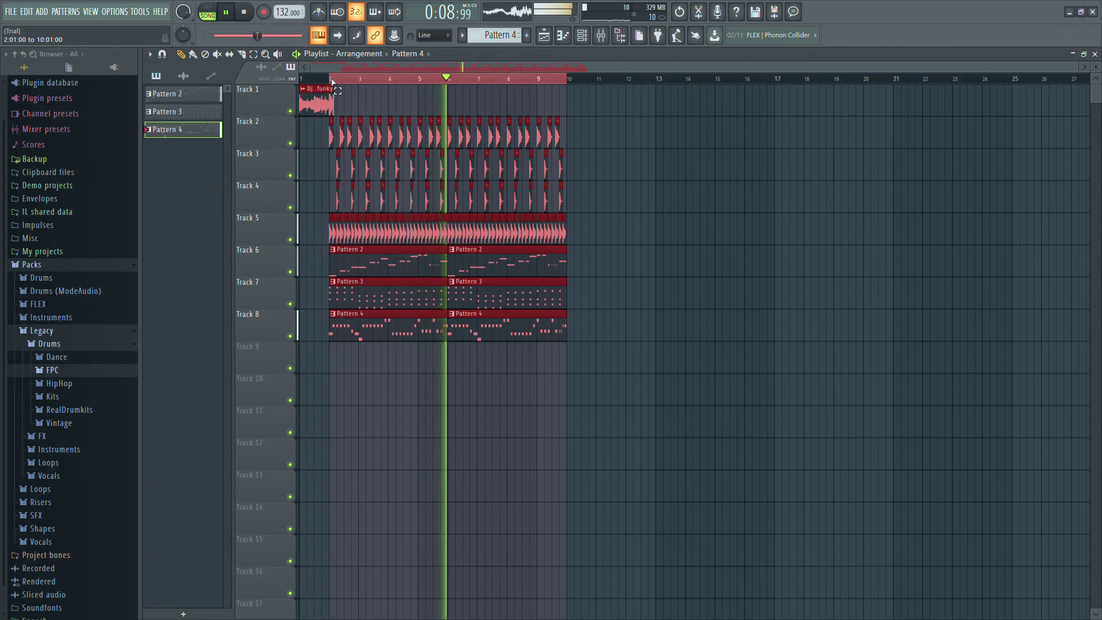
click(316, 138)
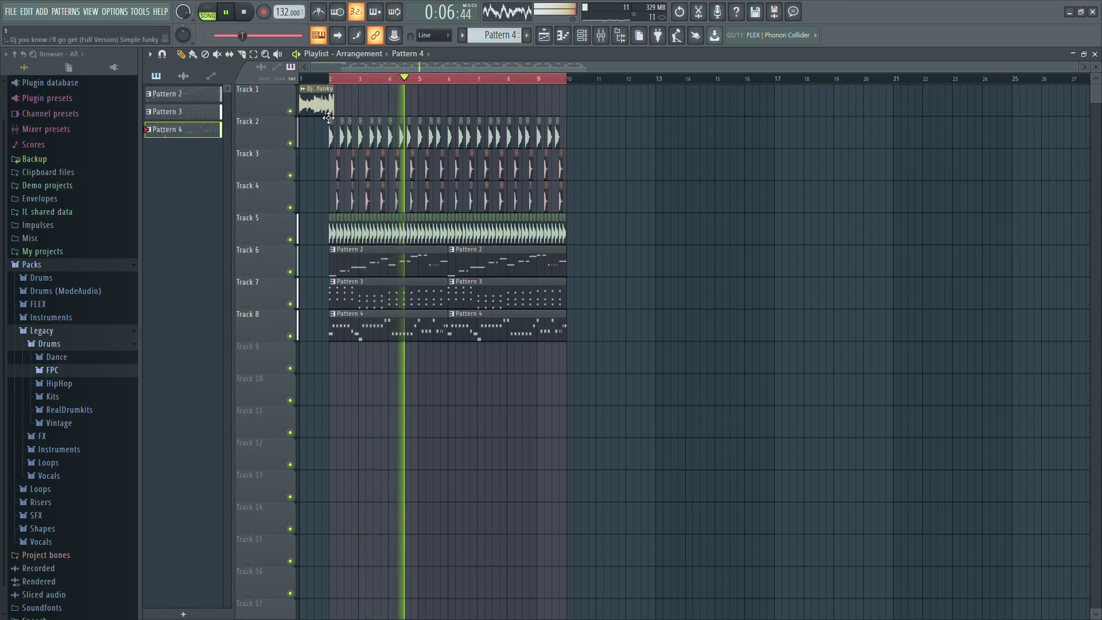
click(244, 12)
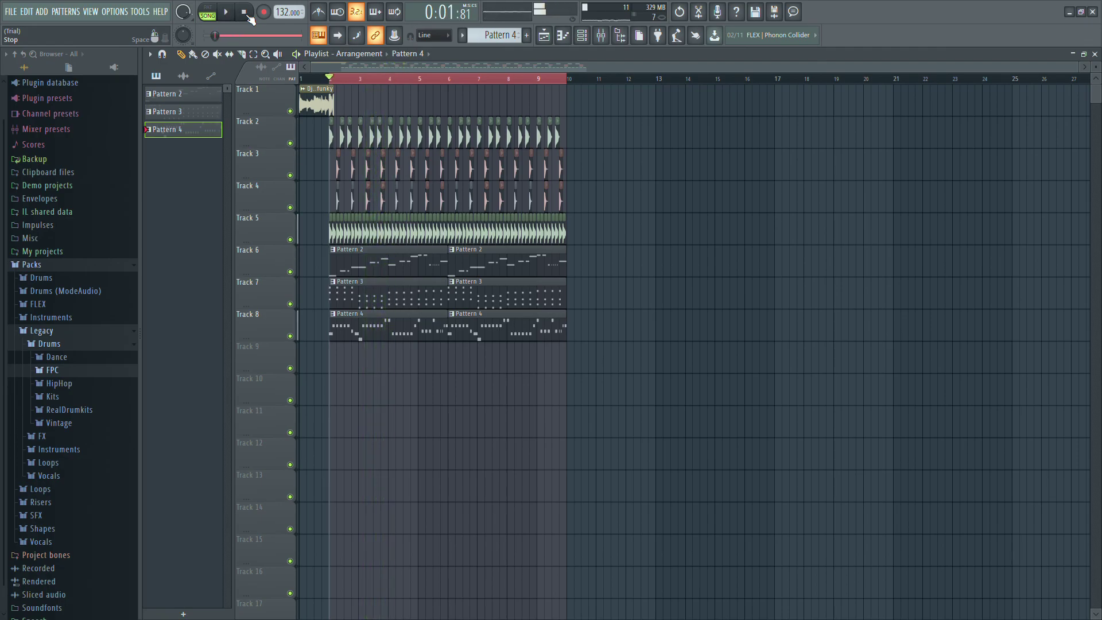